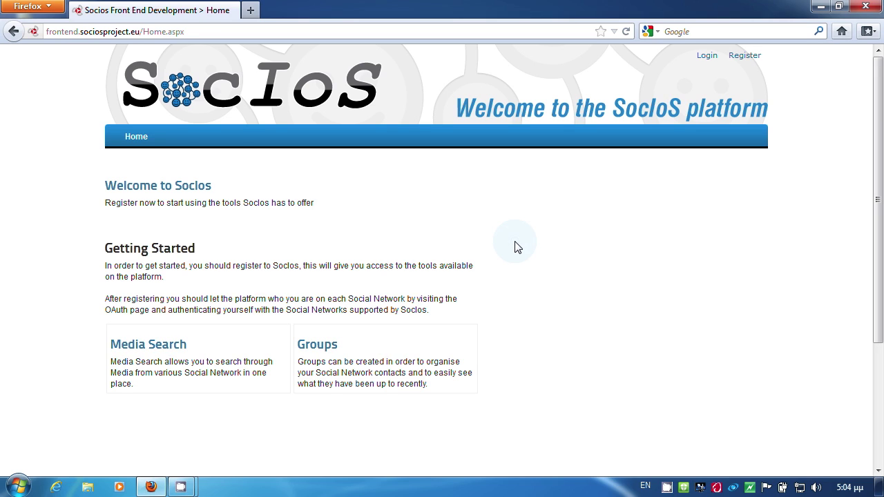
Step: Log in to SocIoS with the journalist account's username and password
click(707, 57)
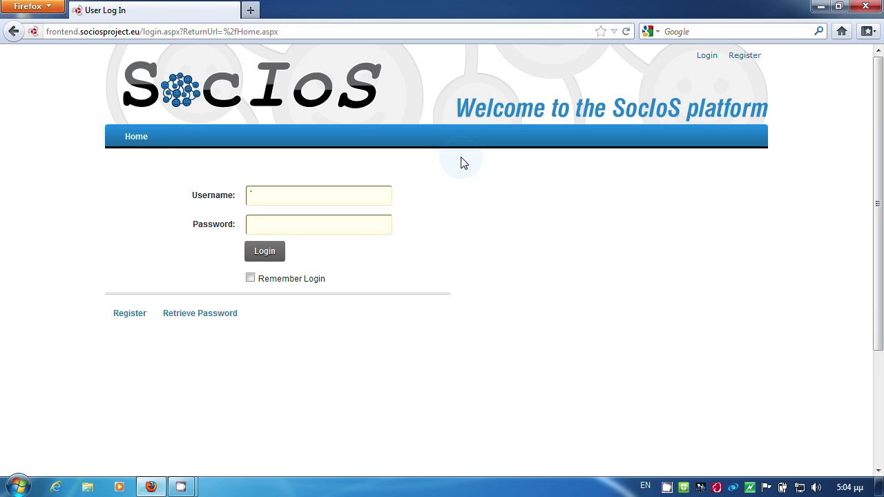
click(347, 194)
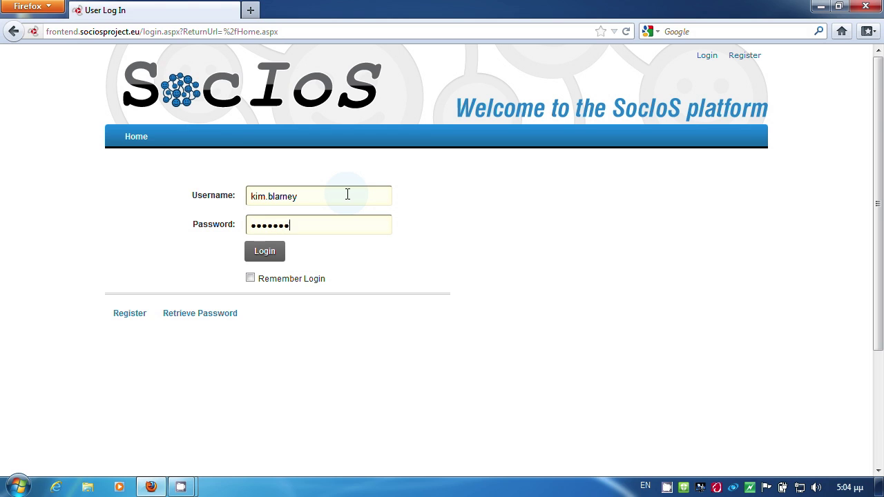
click(279, 252)
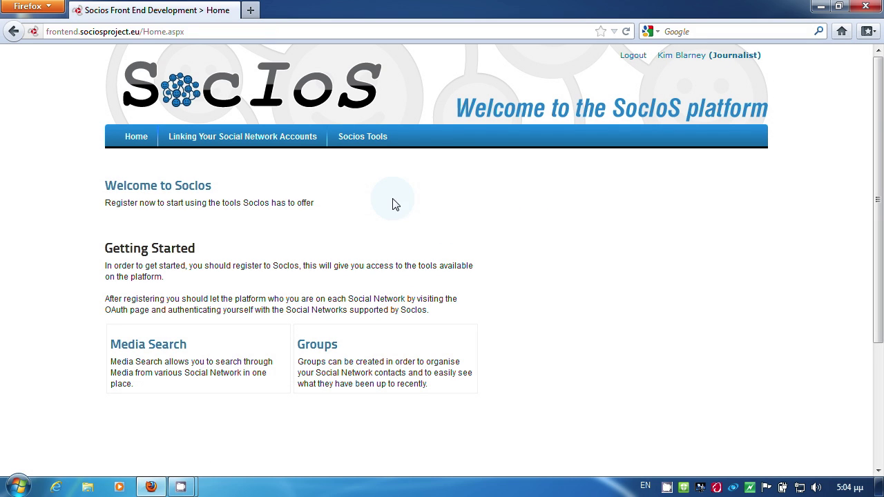
click(366, 147)
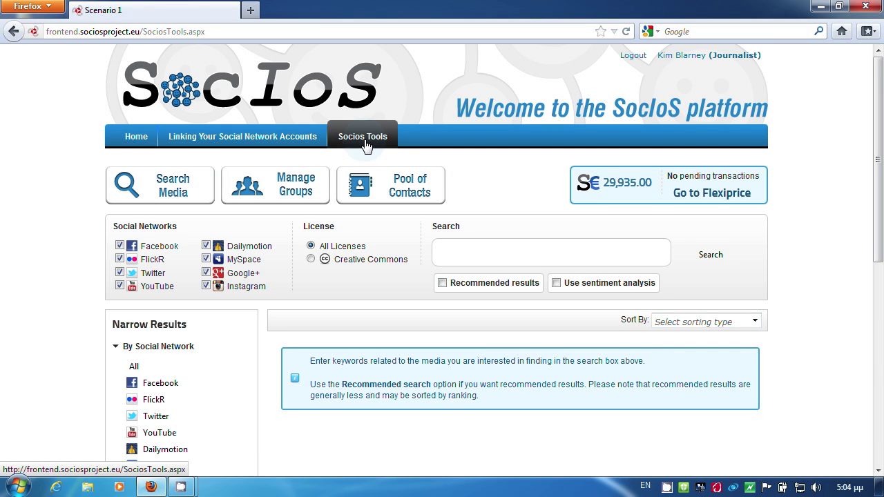
Step: Open the Pool of Contacts filtered to Flickr, listing BBC News, CNN International and skynews
click(380, 190)
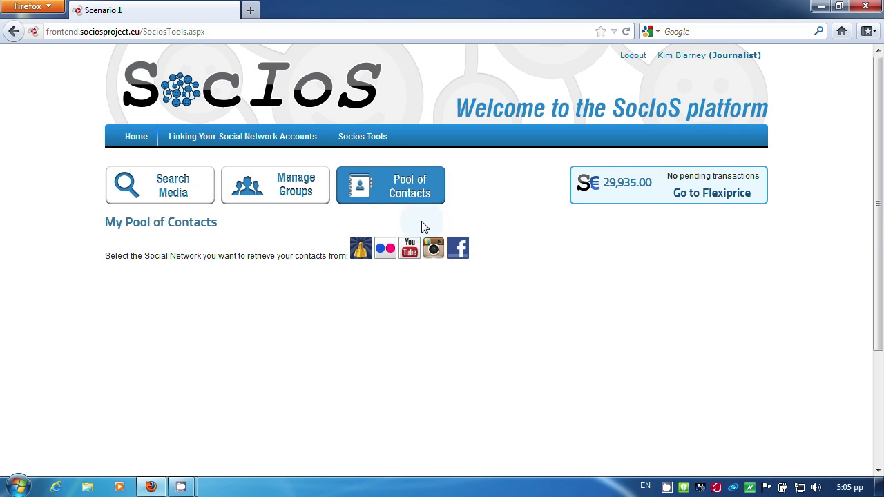
click(385, 254)
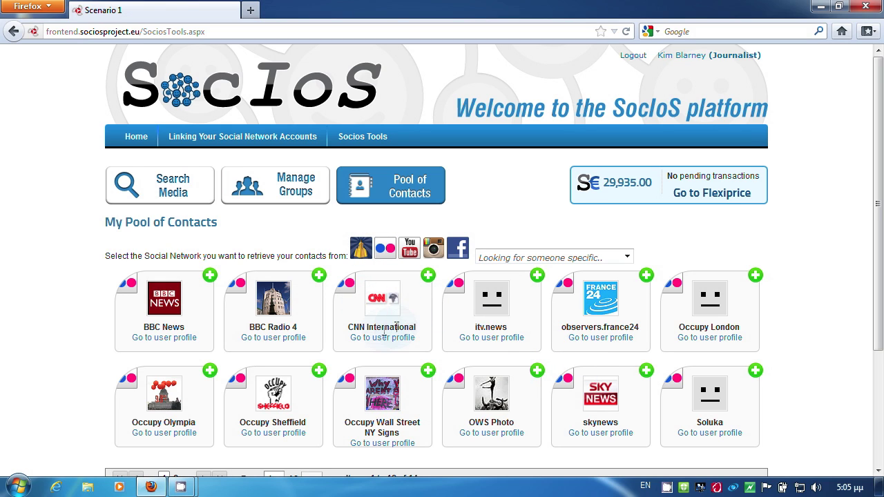
click(428, 279)
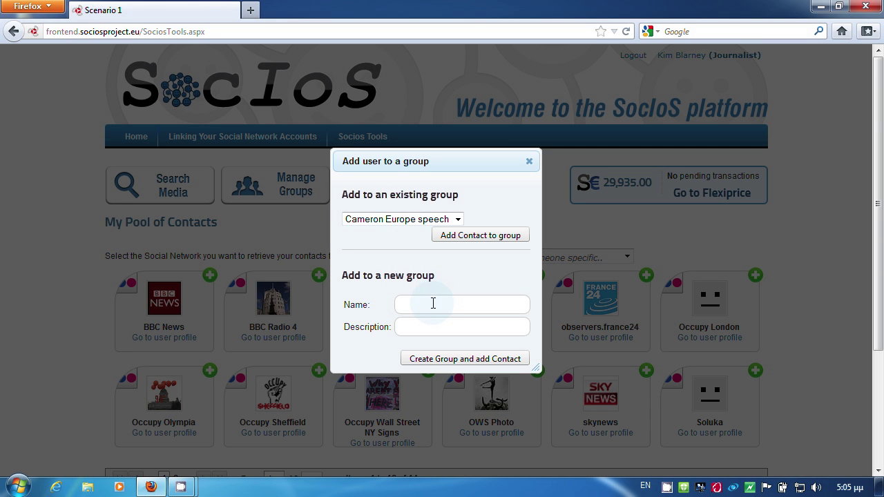
Step: Create group 'Cyprus Crisis' described 'A group con related to the Cyprus Crisis' containing CNN International
click(433, 304)
text(Cyp)
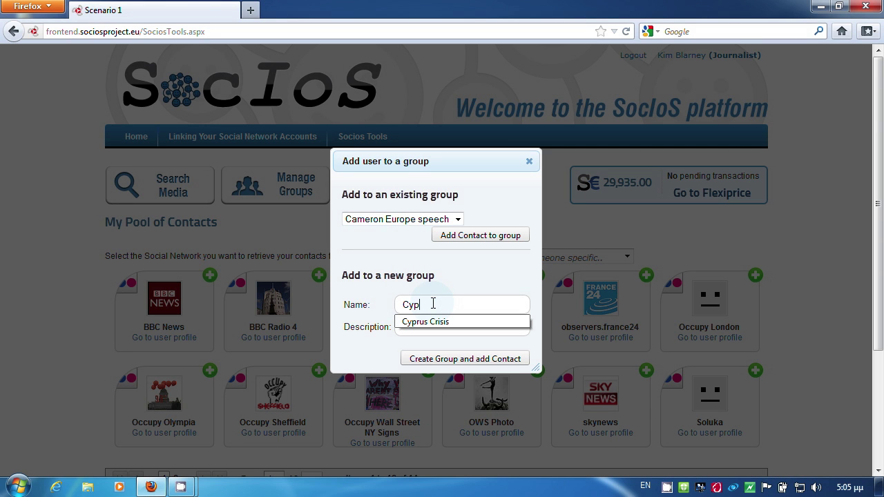
text(rus Crisis)
click(428, 322)
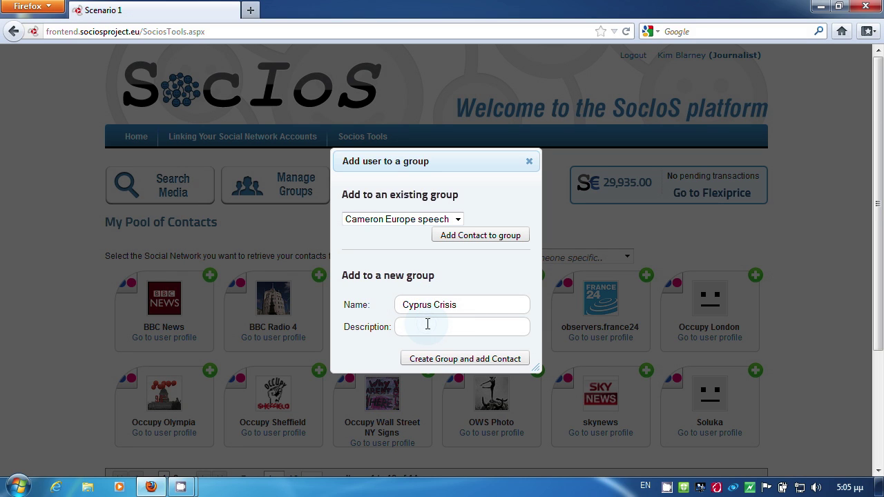
text(A group con)
text( rela)
text(t)
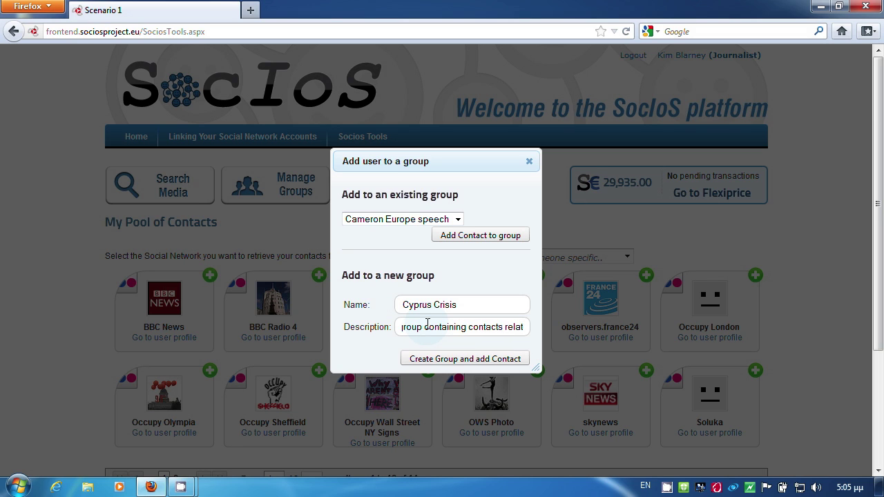
text(ed to t)
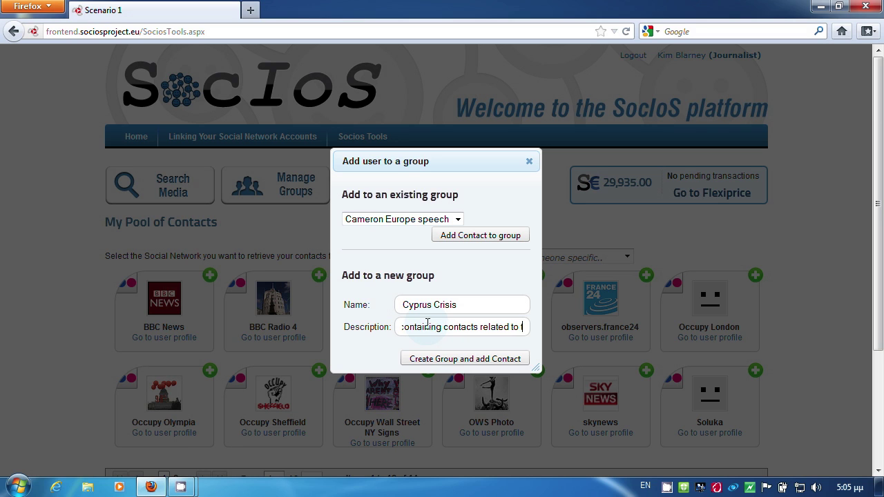
text(he Cypru)
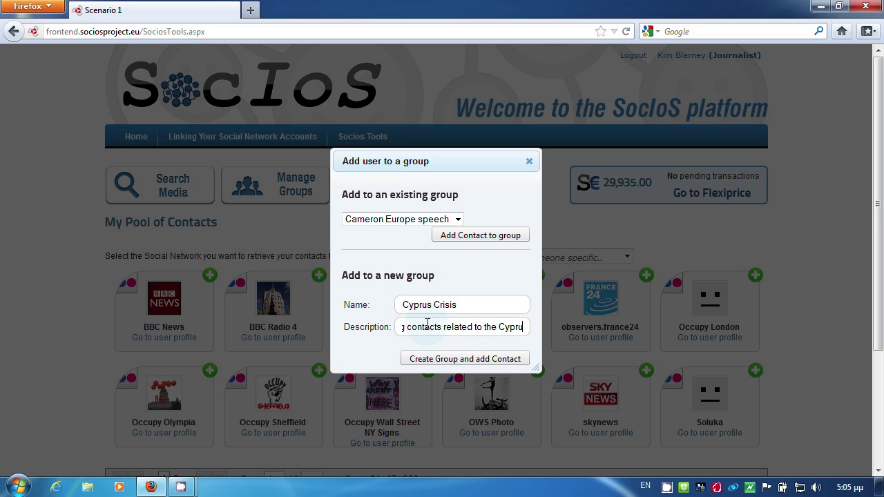
text(s Crisis)
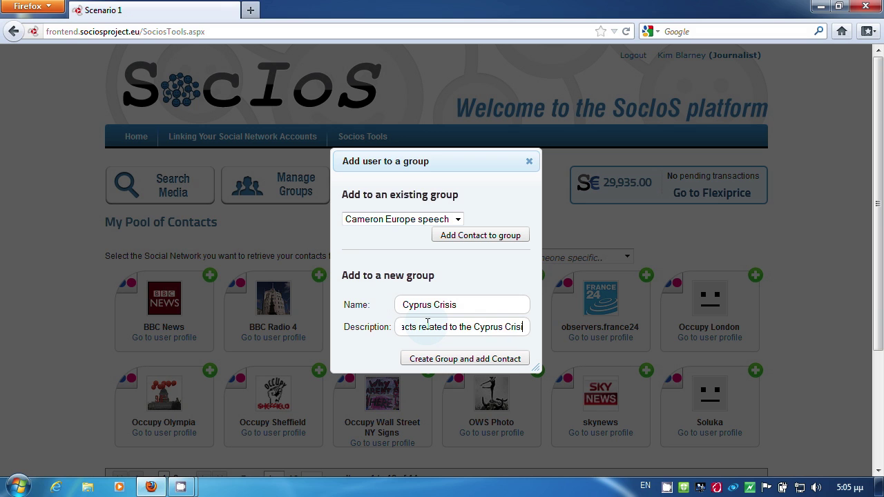
click(474, 362)
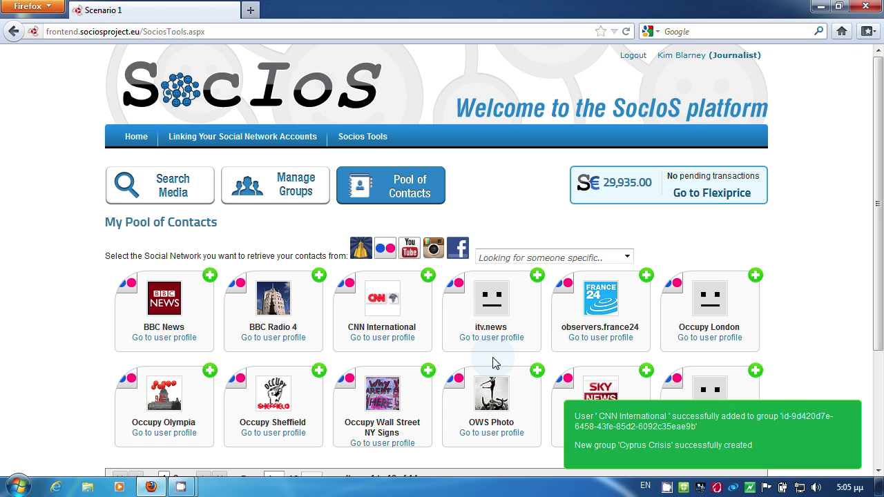
click(519, 255)
Step: Search contacts for 'adio' and add BBC Radio 4 to the Cyprus Crisis group
text(adio)
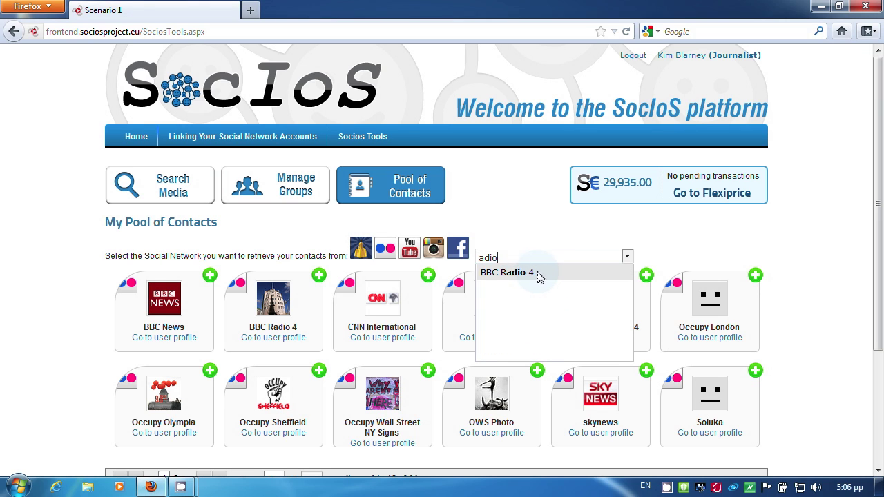
click(538, 274)
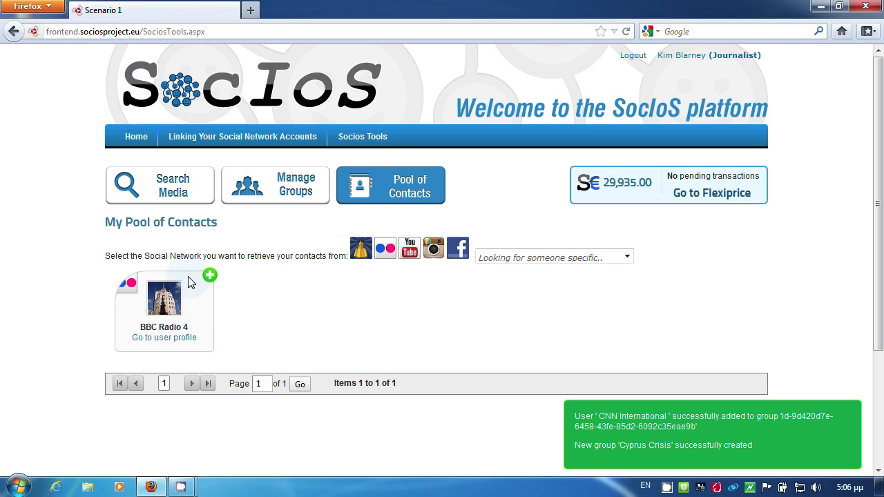
click(210, 277)
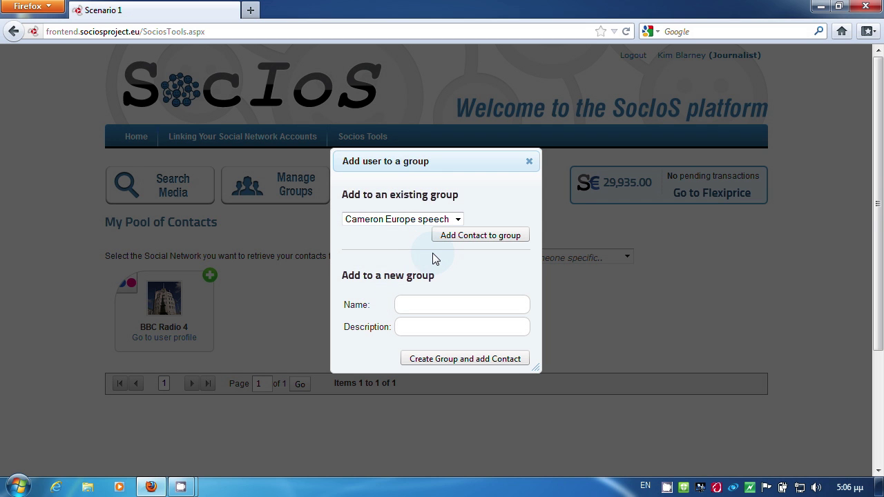
click(452, 220)
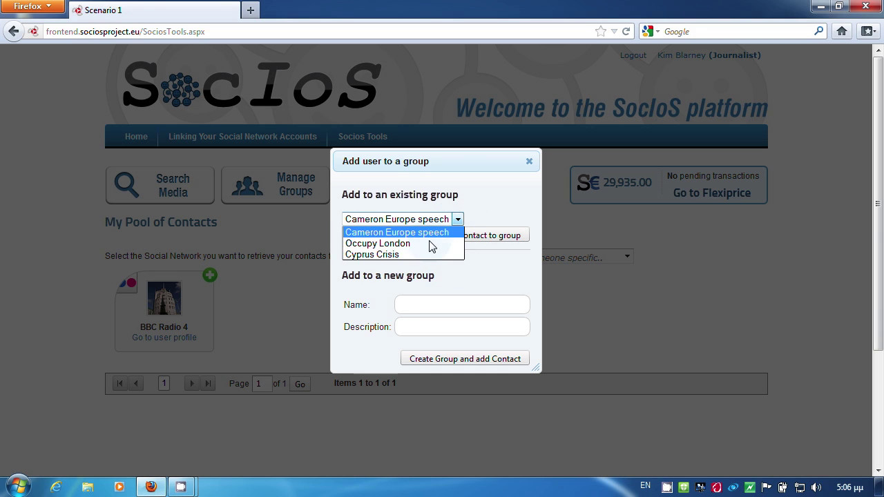
click(392, 254)
click(485, 242)
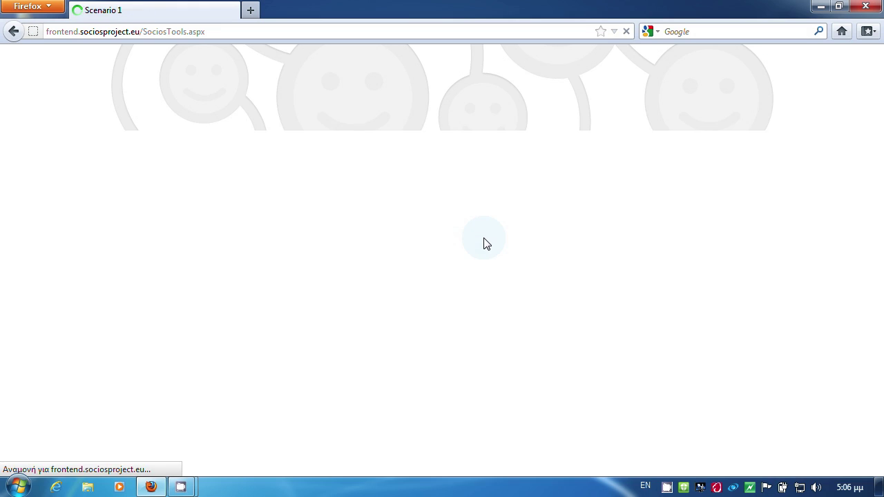
Step: Check that Cyprus Crisis lists CNNInternational and BBCRadio4, then go back to Socios Tools
click(273, 192)
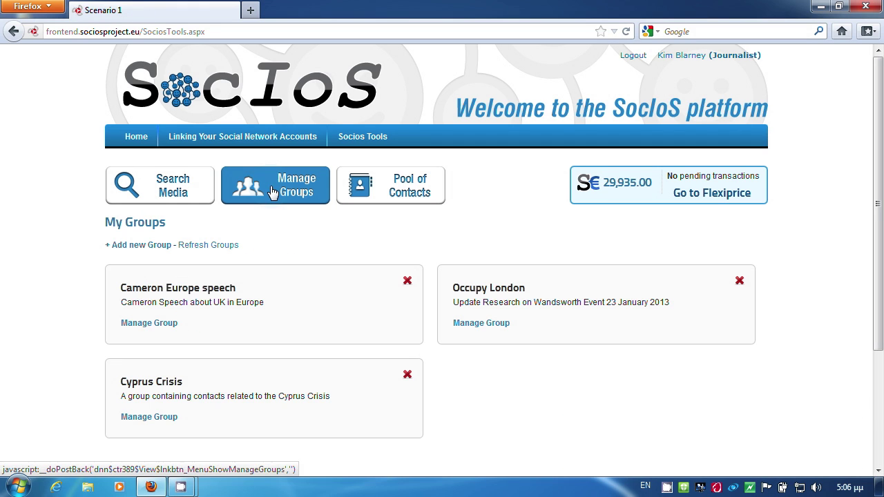
click(149, 417)
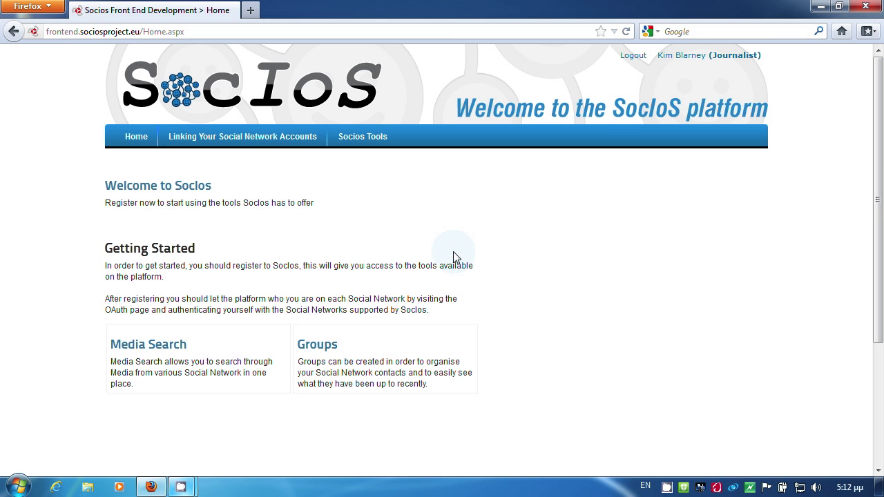
click(365, 143)
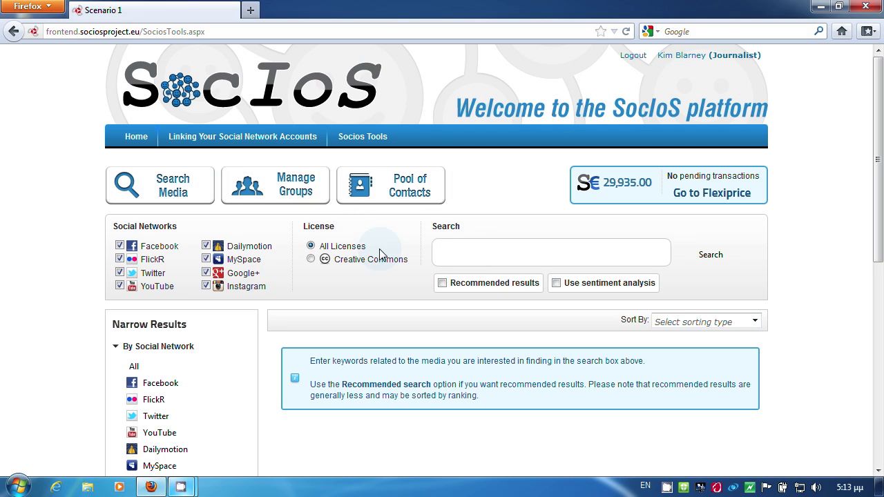
Step: Run a media search for 'cyprus crisis' across all networks, returning 237 results
text(cy)
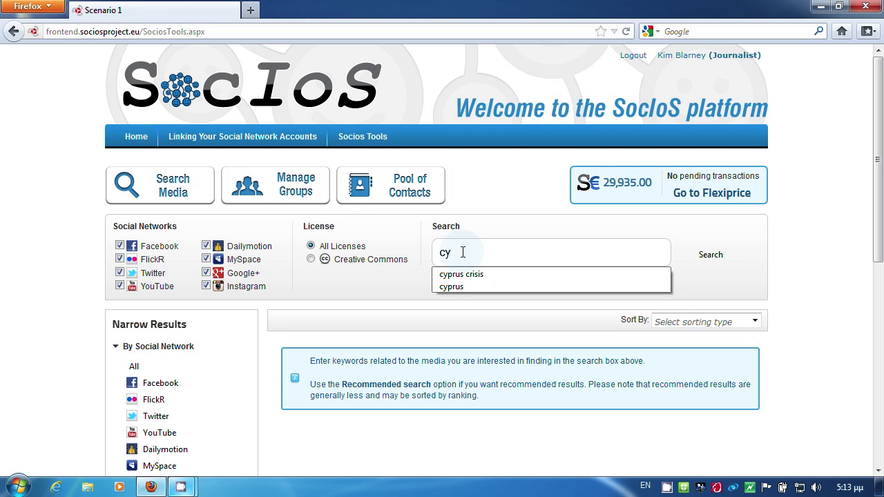
text(prus crisis)
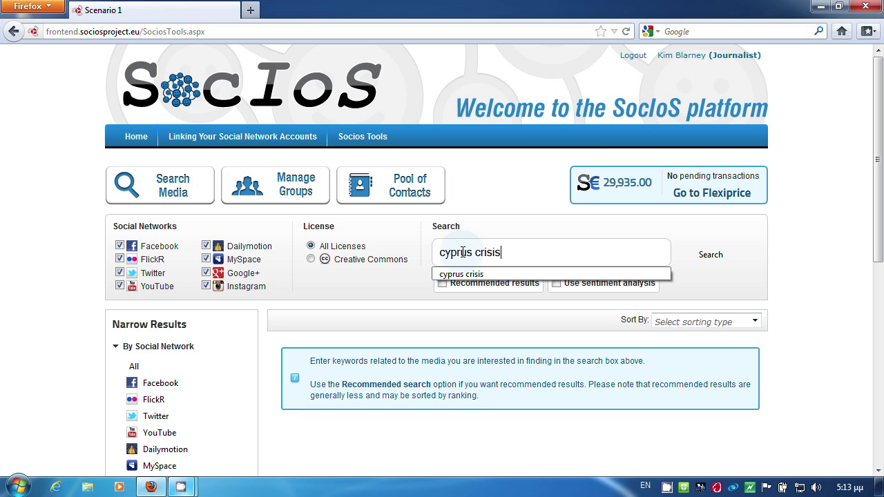
click(709, 255)
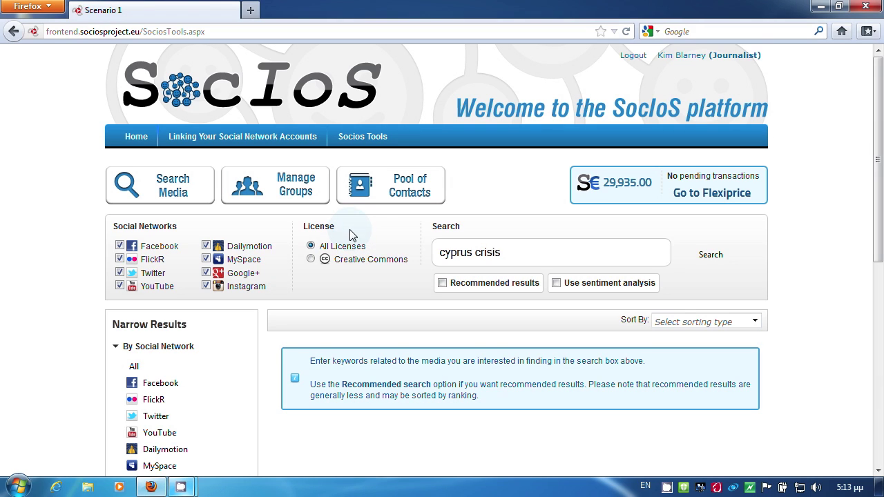
click(724, 261)
click(719, 259)
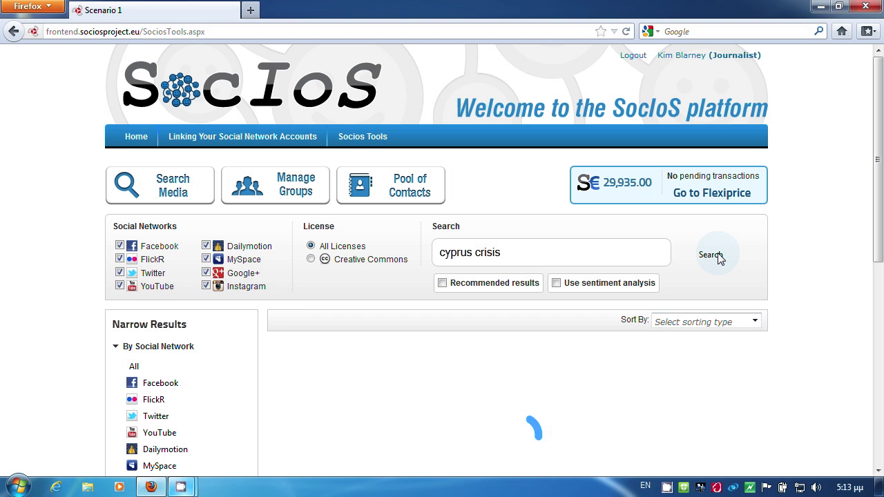
drag(878, 89, 878, 147)
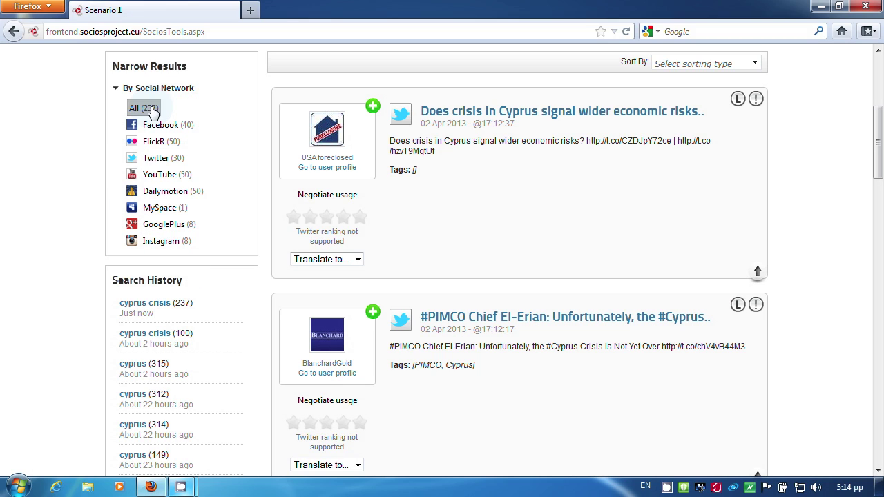
Step: Narrow the results to FlickR and sort them by title
click(166, 148)
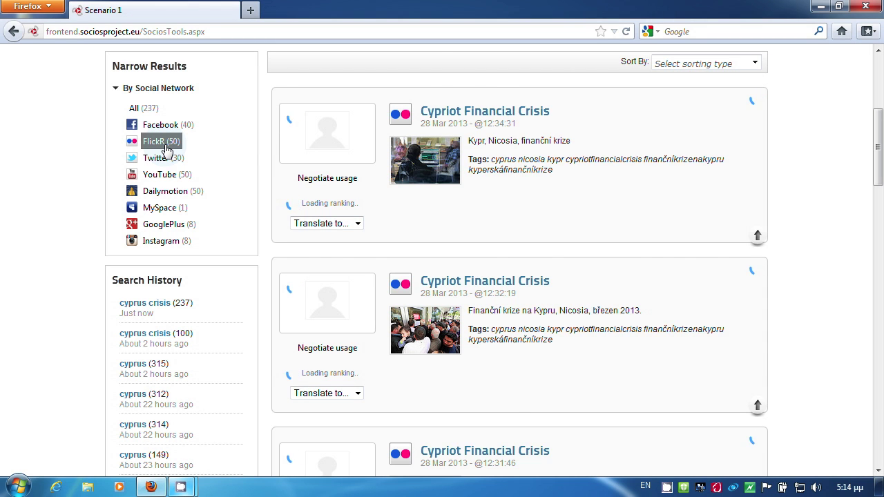
scroll(757, 173, up, 3)
click(758, 169)
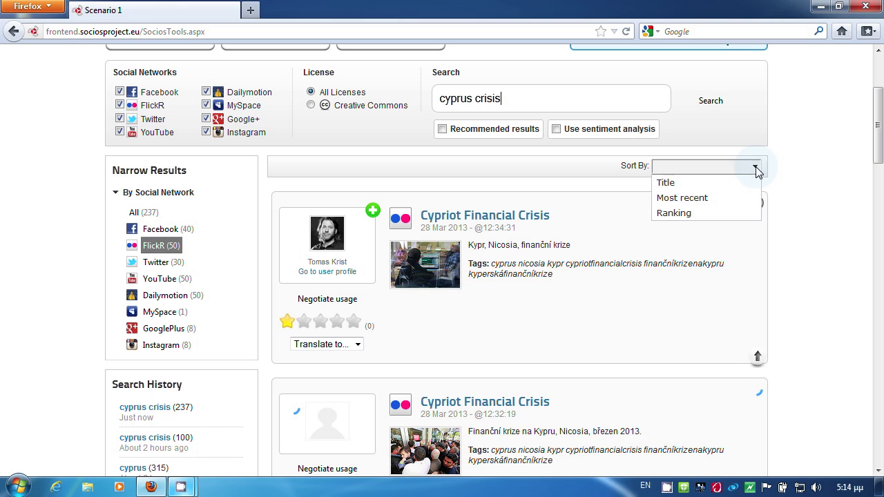
click(712, 183)
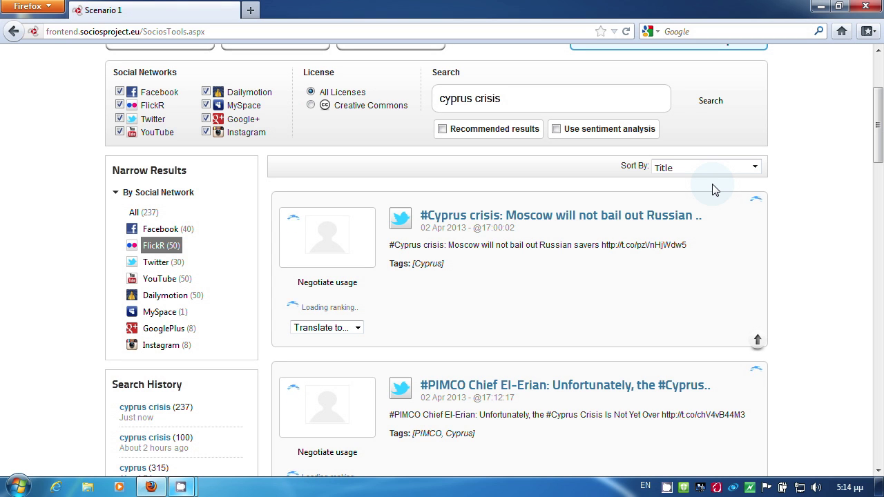
scroll(715, 190, down, 5)
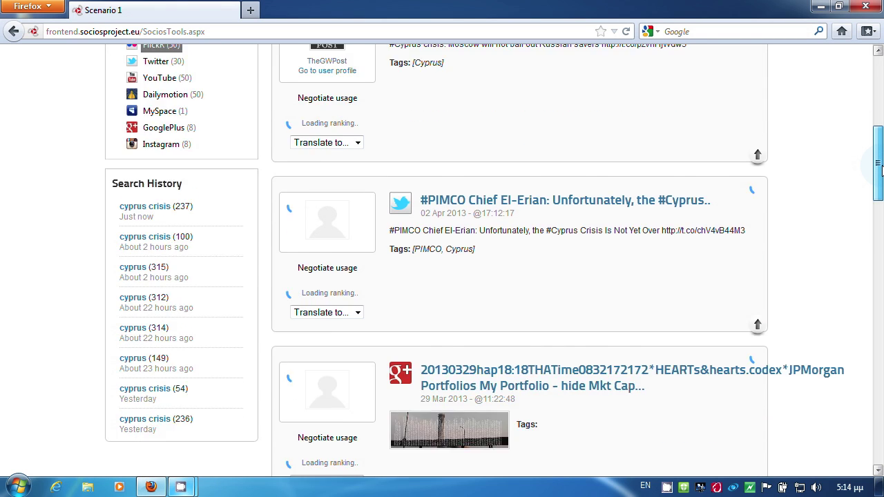
drag(880, 197, 881, 299)
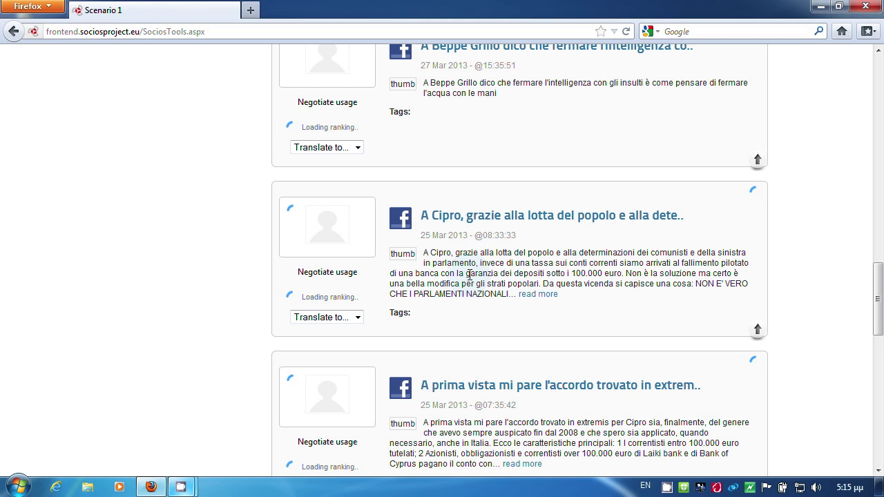
scroll(386, 259, down, 1)
Step: Translate the Italian Cipro Facebook post into English
click(357, 301)
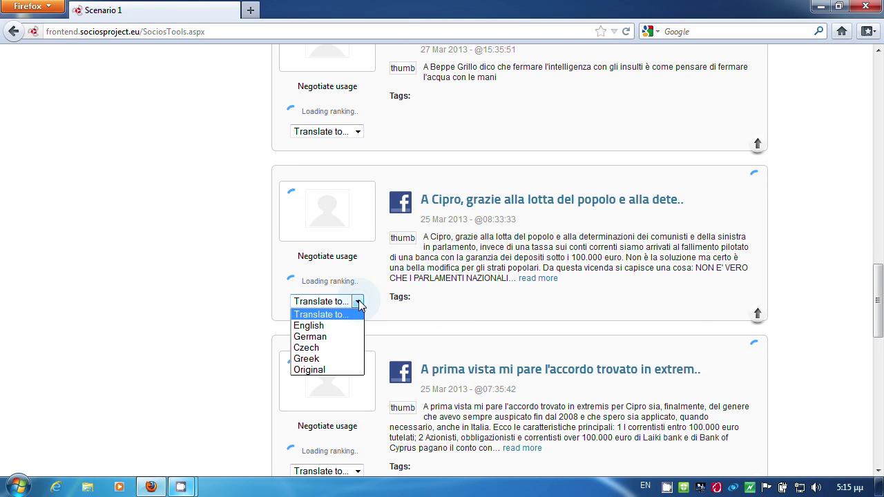
click(345, 324)
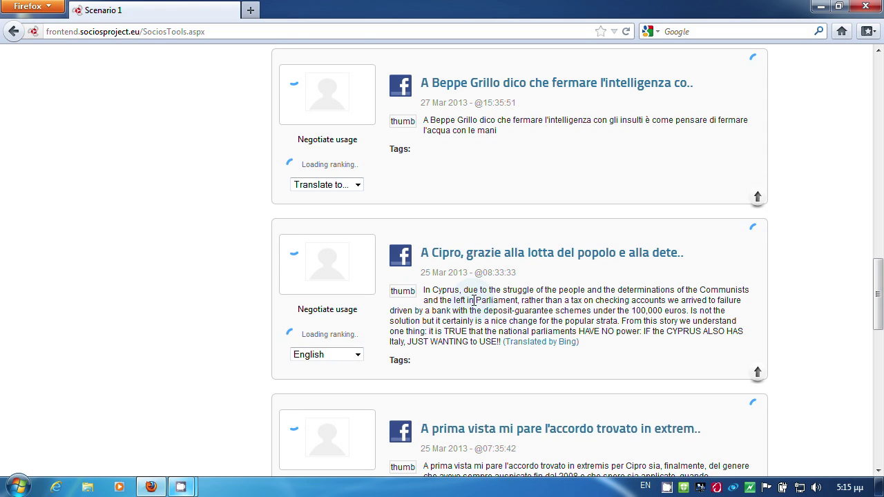
drag(879, 303, 878, 90)
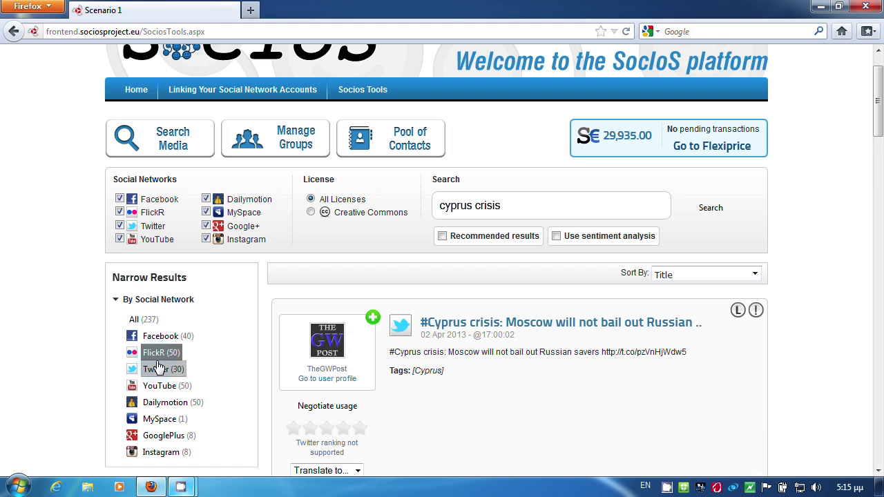
Step: Filter to the 50 FlickR items and preview the first photo's Flickr page, then close it
click(158, 361)
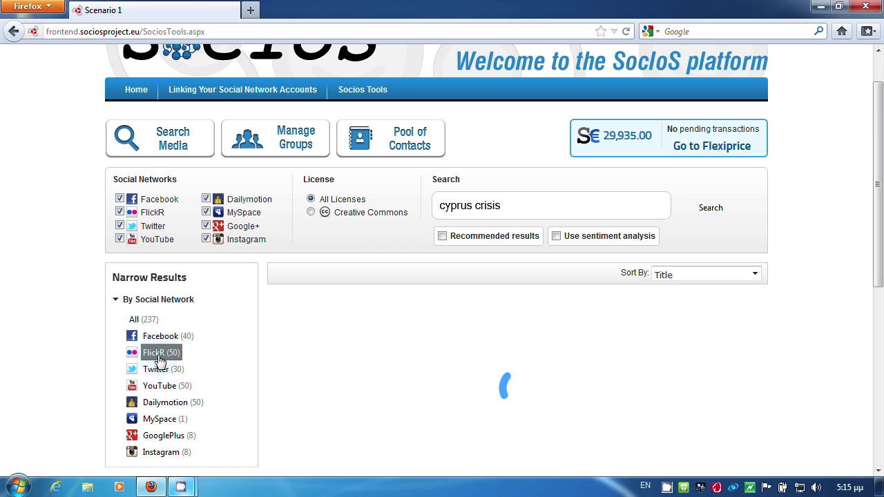
click(482, 153)
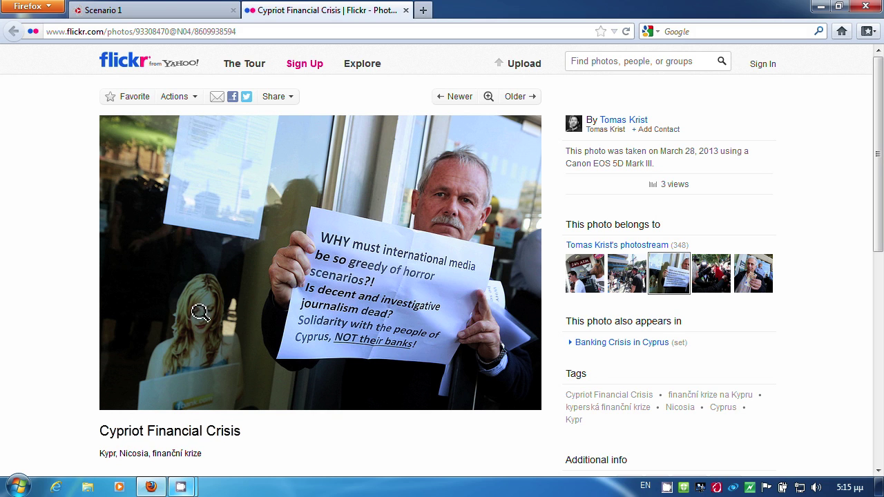
key(ctrl+w)
click(556, 237)
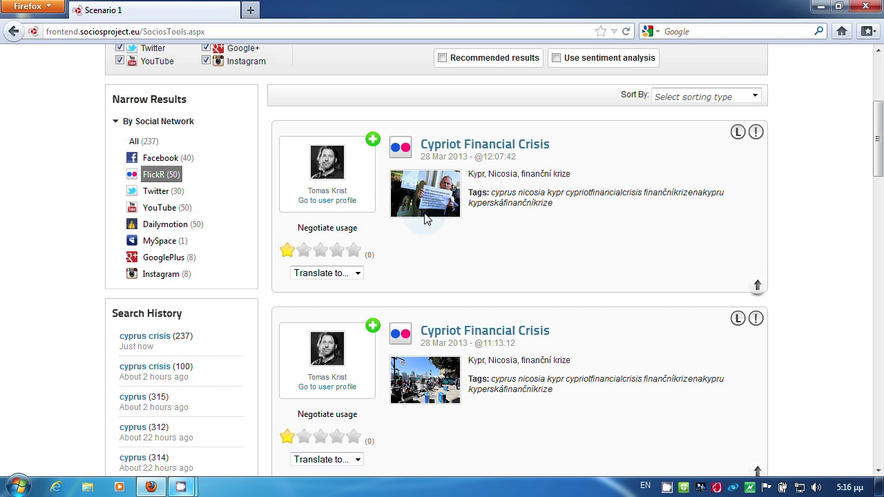
Step: Add the first 'Cypriot Financial Crisis' photo's owner to the existing Cyprus Crisis group
click(372, 141)
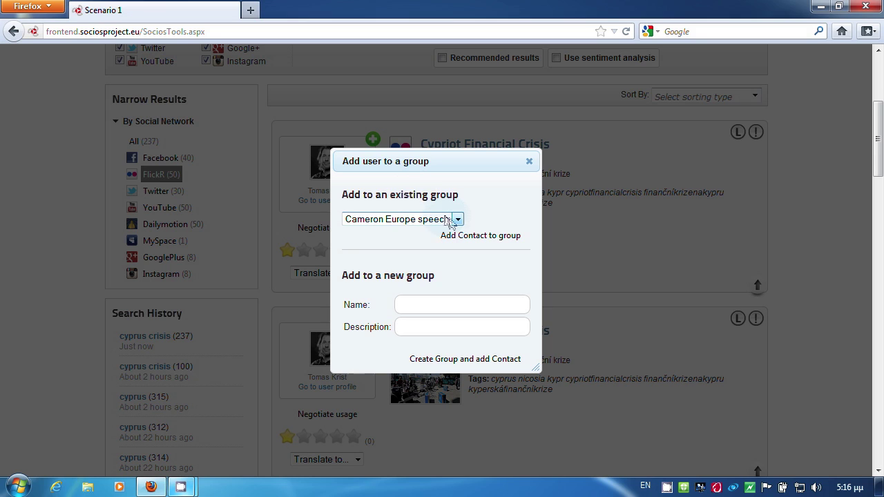
click(457, 220)
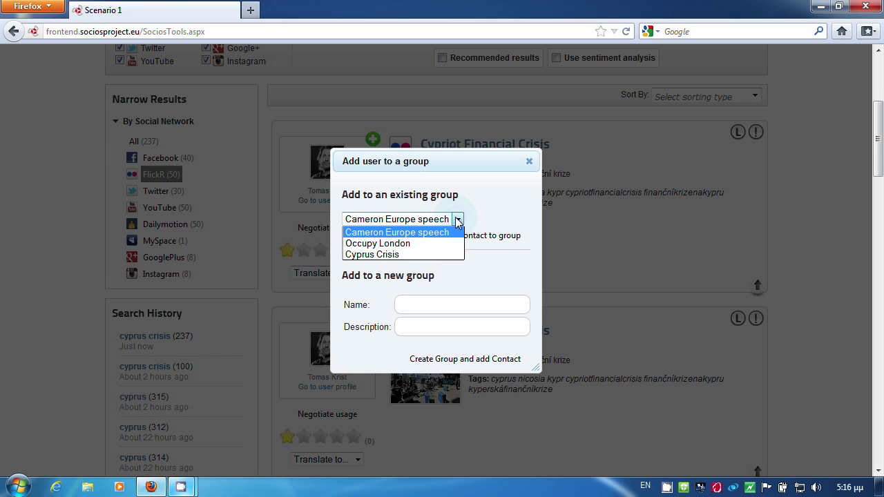
click(415, 254)
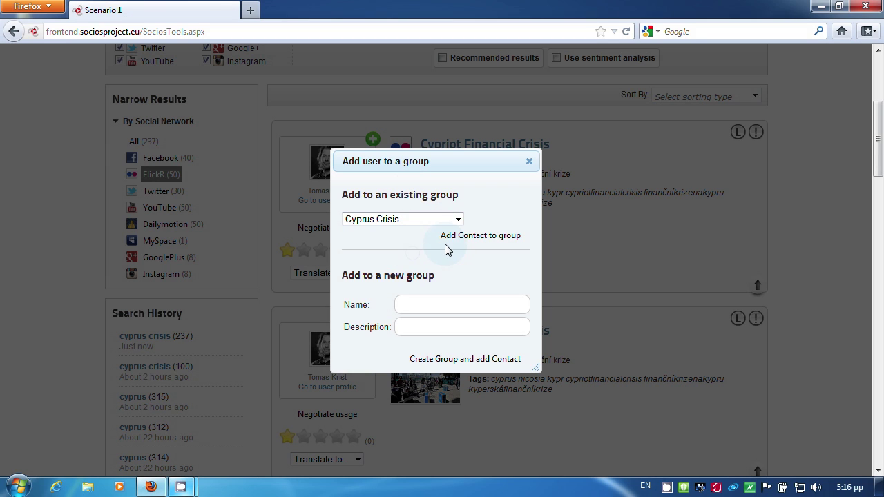
click(487, 236)
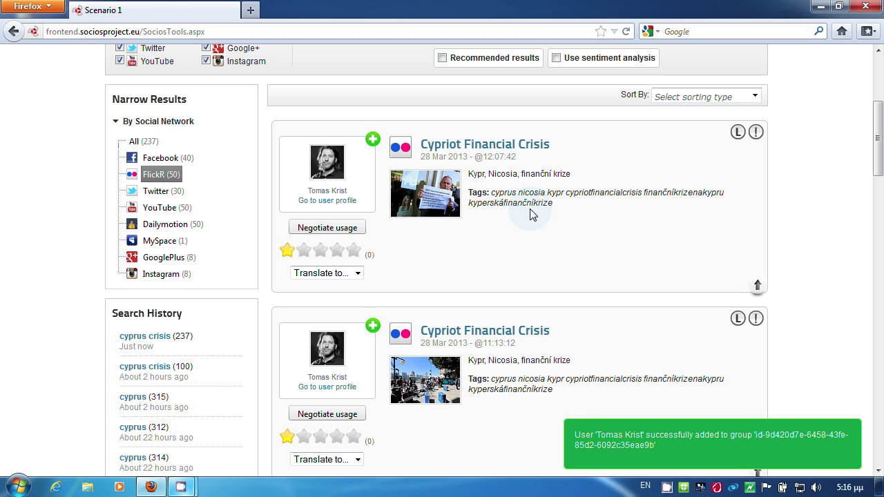
Step: Change the Sort By order of the FlickR results to Ranking
click(752, 97)
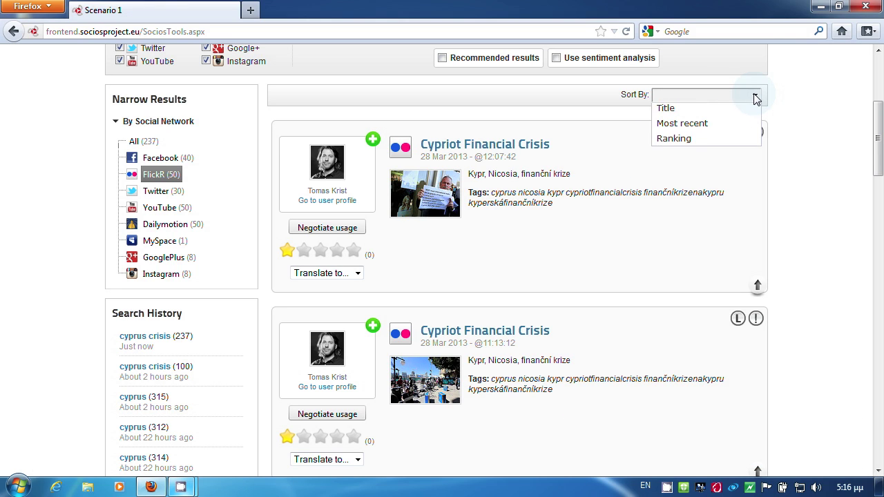
click(704, 143)
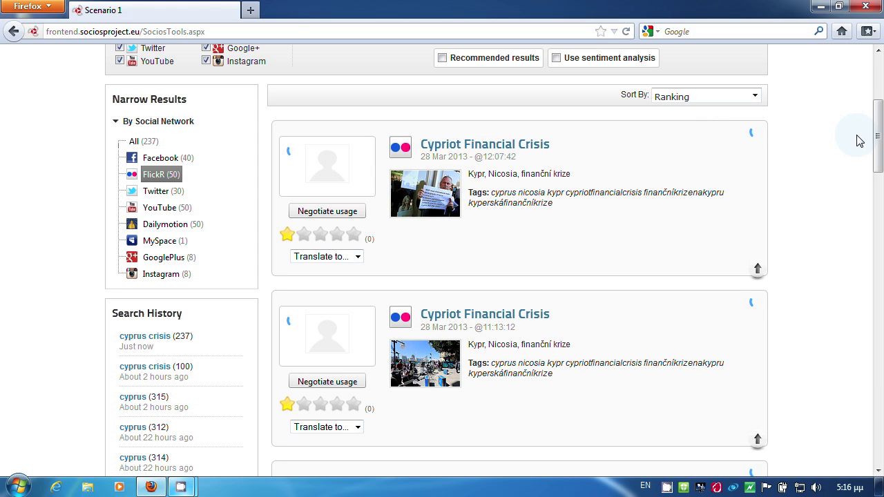
drag(877, 138, 879, 98)
Step: Confirm Cyprus Crisis now holds three Flickr contacts, including the new photographer, then open Search Media
click(294, 138)
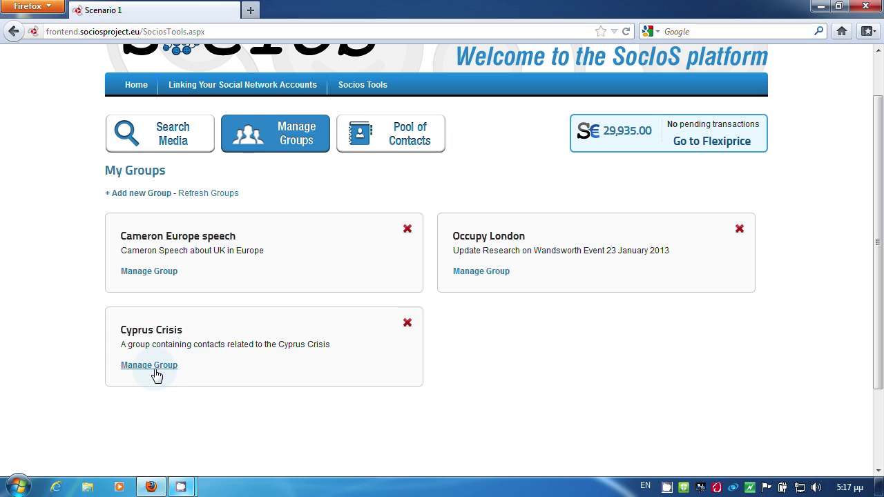
click(152, 366)
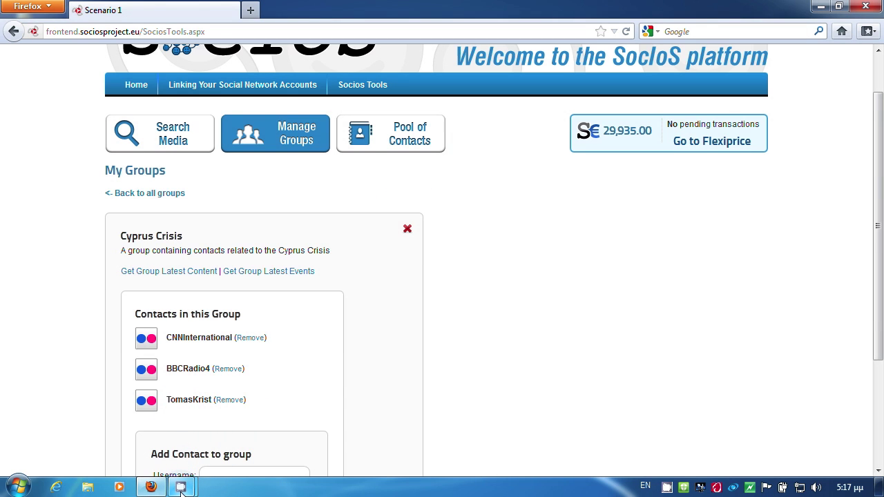
click(452, 276)
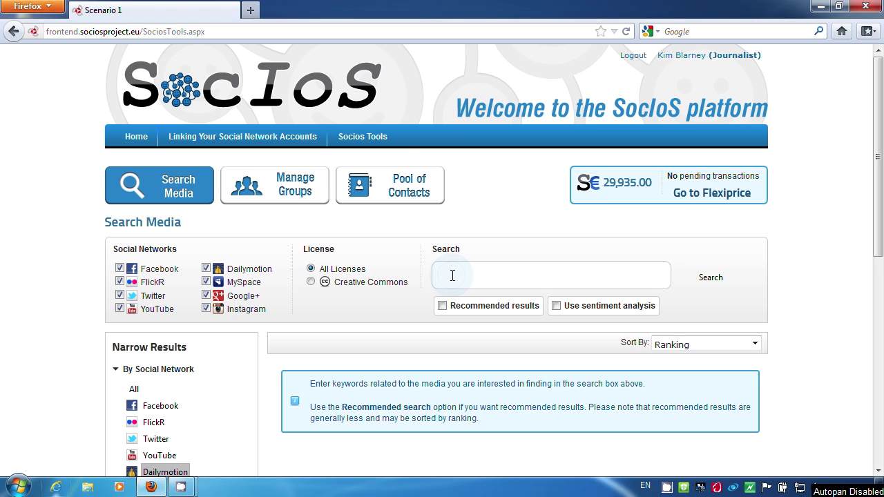
Step: Search 'cyprus crisis' with recommended results and sentiment analysis, returning 28 results across four networks
text(cr)
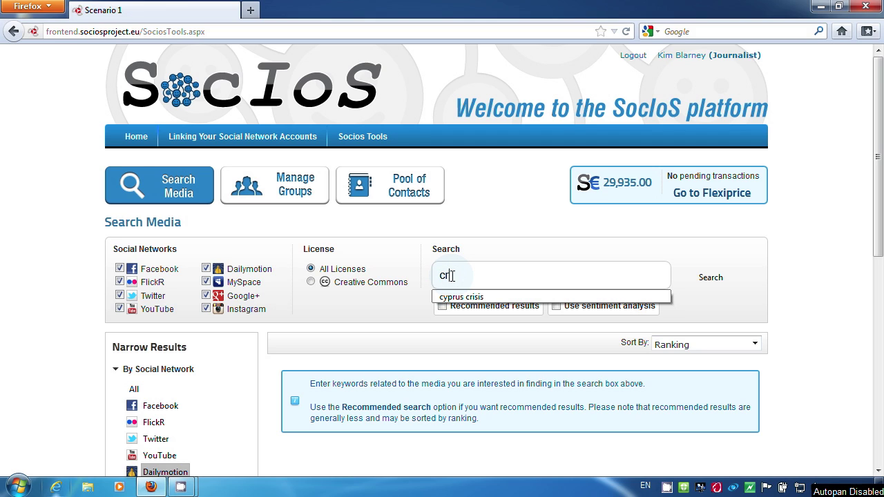
text(yp)
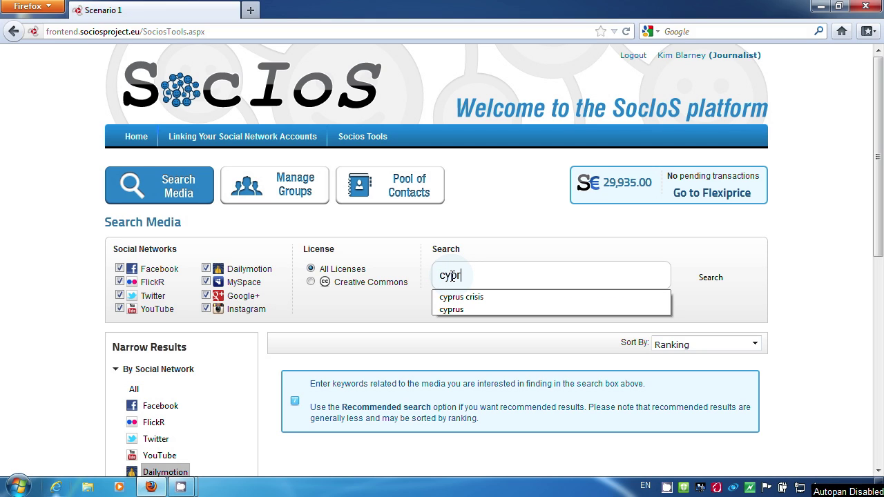
text(risis)
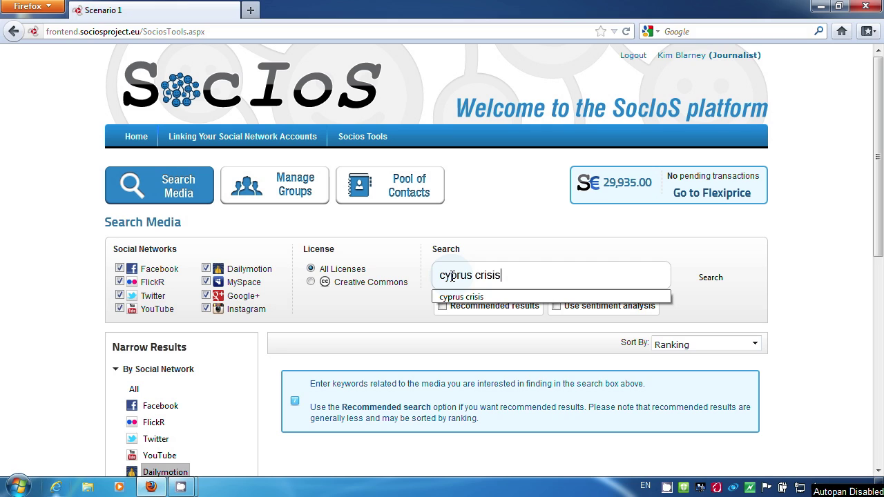
click(445, 306)
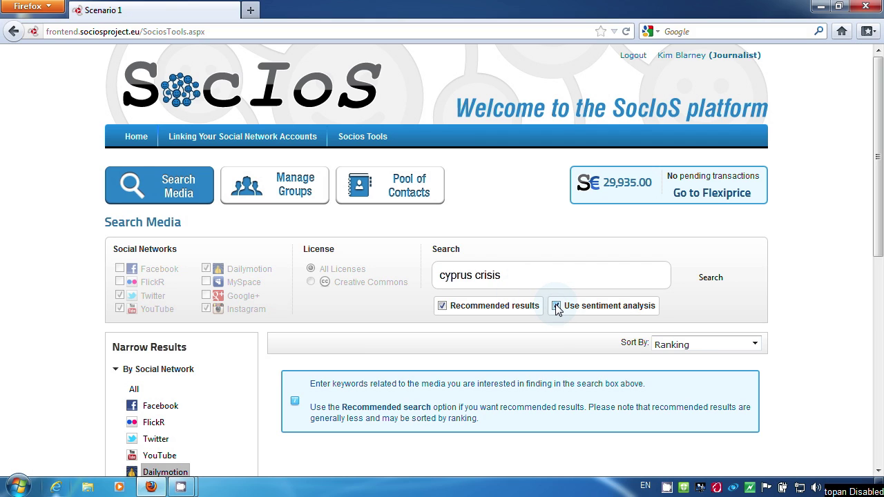
click(712, 281)
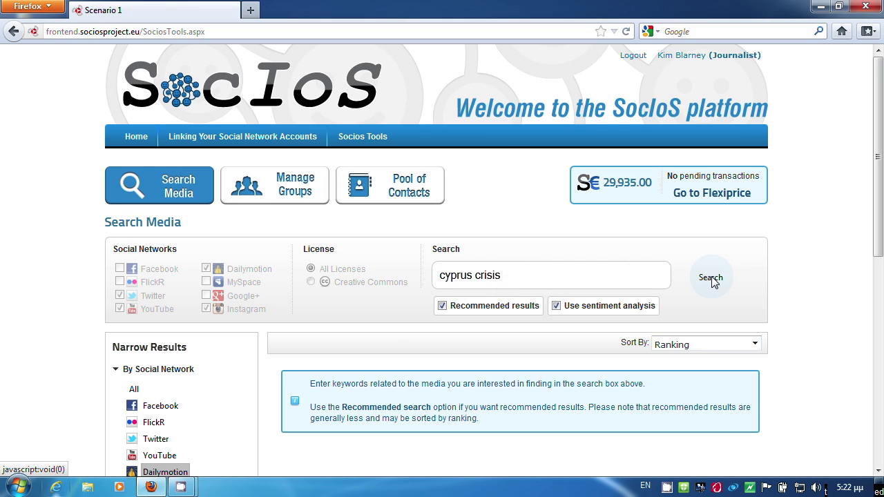
scroll(711, 281, down, 4)
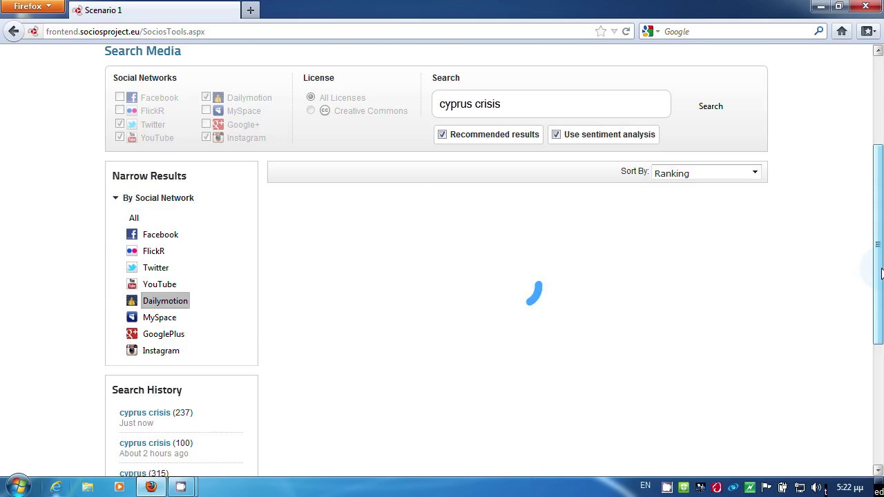
scroll(881, 273, down, 9)
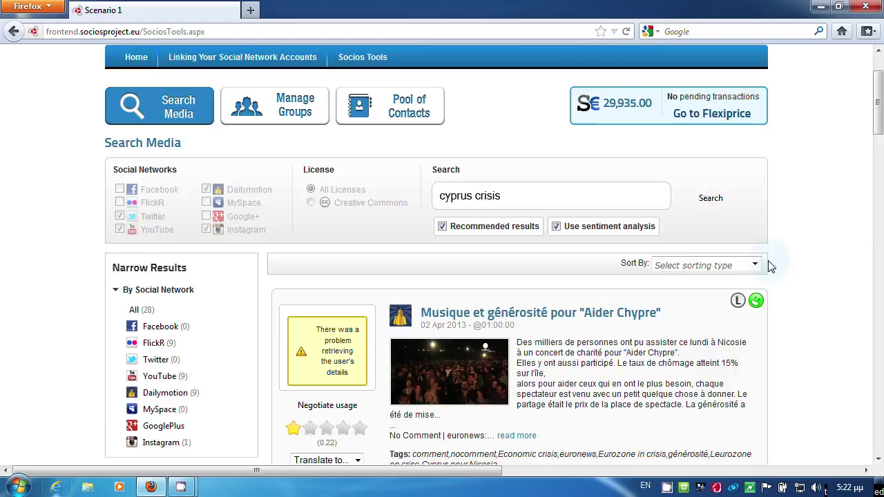
Step: Sort the recommended results by Ranking and expand the JP Morgan video's full description
click(754, 266)
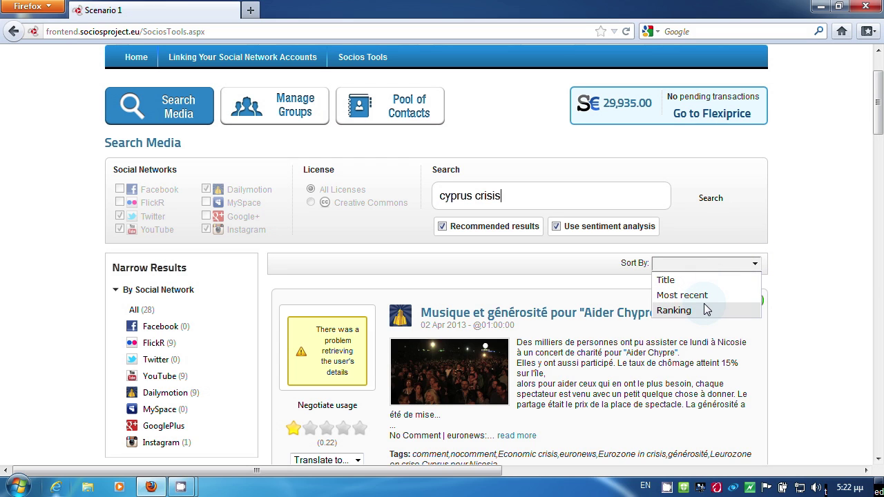
click(704, 310)
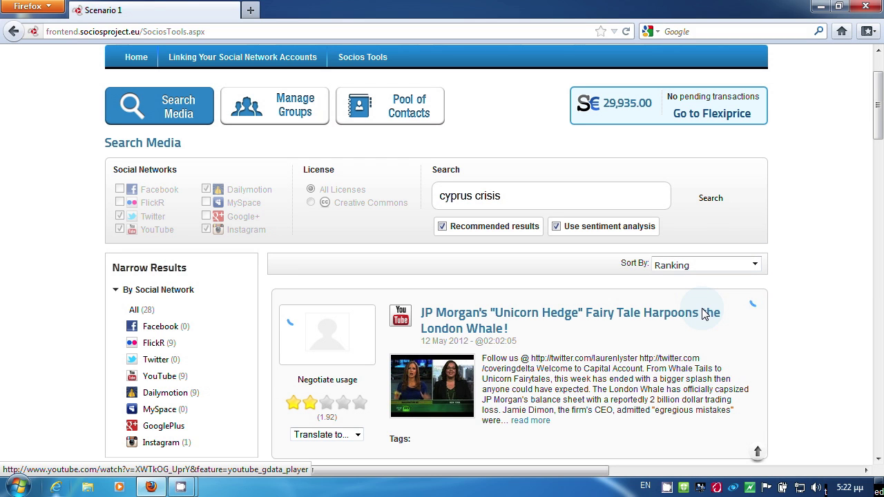
scroll(353, 268, down, 3)
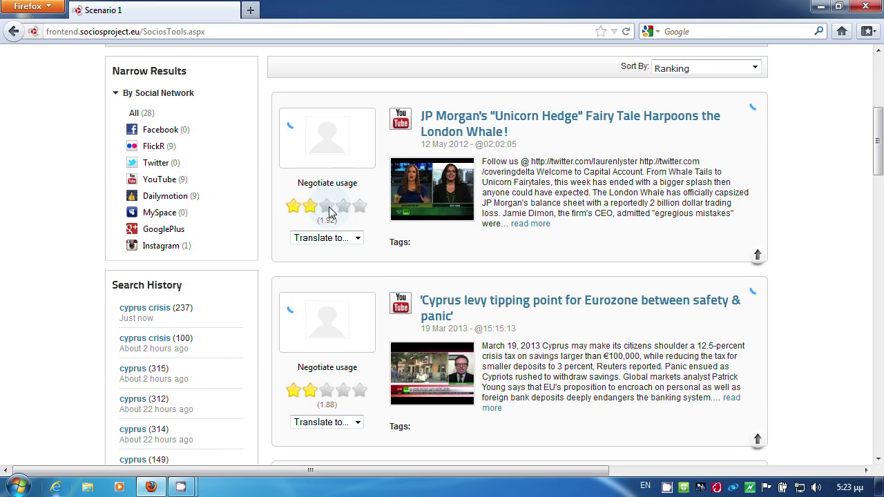
click(518, 225)
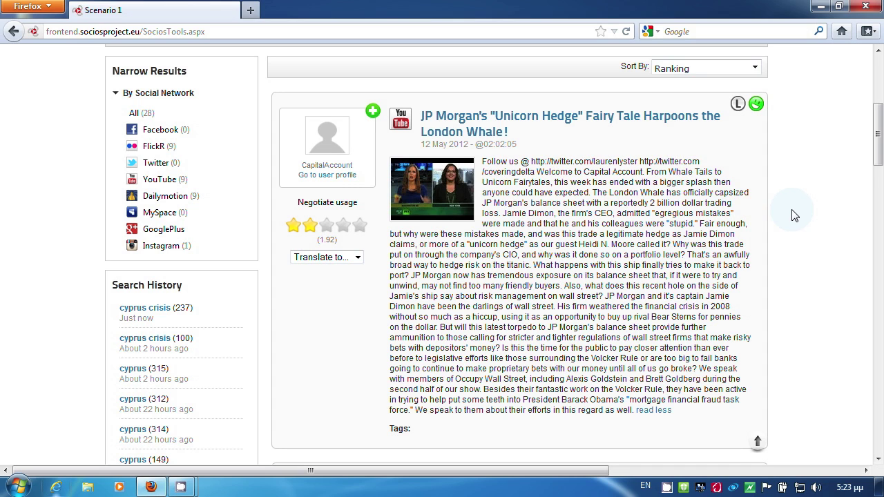
drag(878, 152, 879, 205)
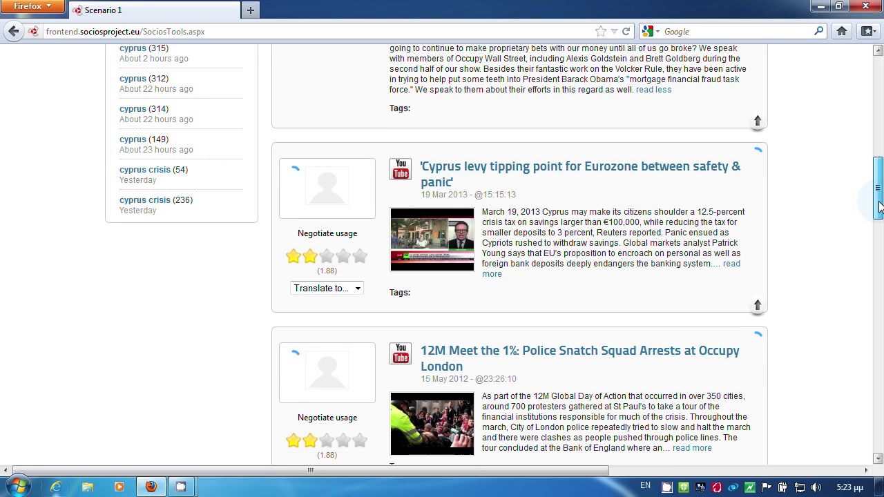
scroll(606, 243, down, 3)
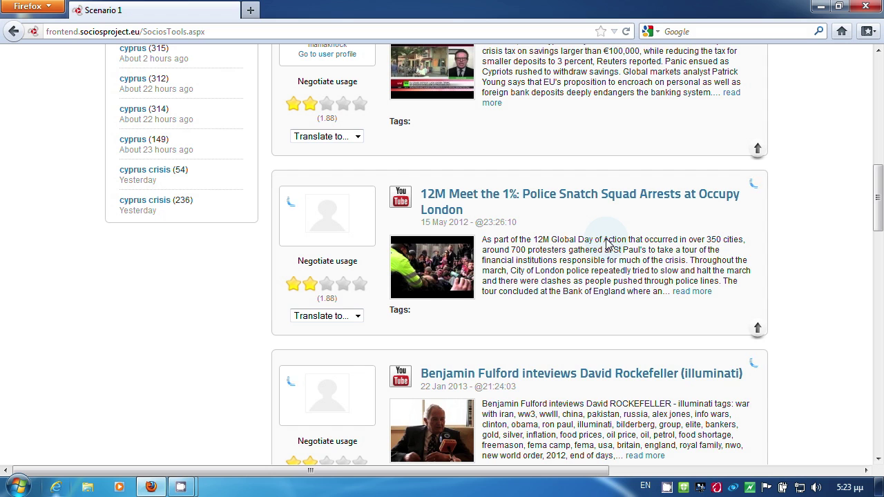
scroll(386, 152, up, 3)
Step: Add the 'Cyprus levy tipping point' video's author to the Cyprus Crisis group
click(372, 138)
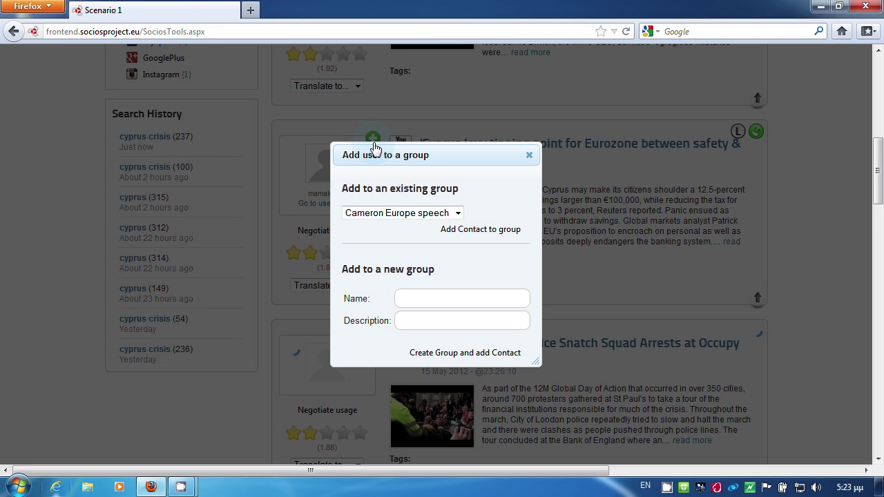
click(434, 213)
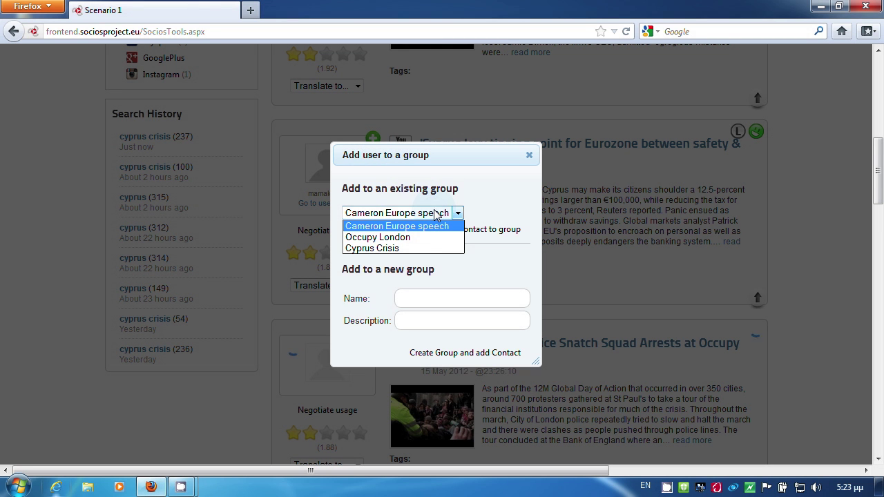
click(407, 248)
click(475, 232)
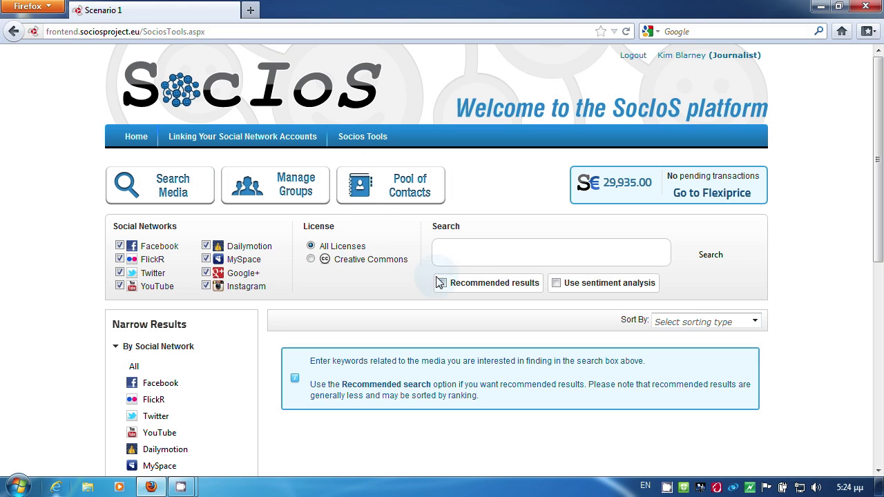
Step: Search Creative Commons media for 'cyprus crisis', finding 54 results
click(311, 260)
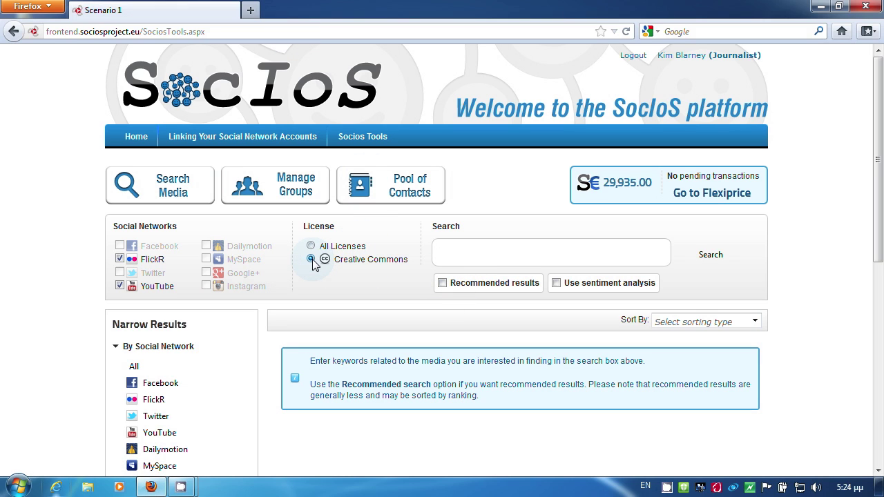
click(479, 253)
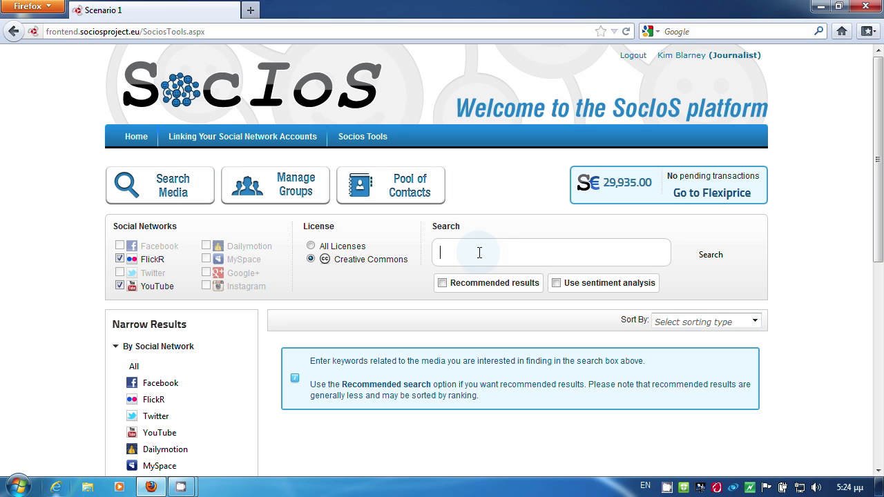
text(cyprus c)
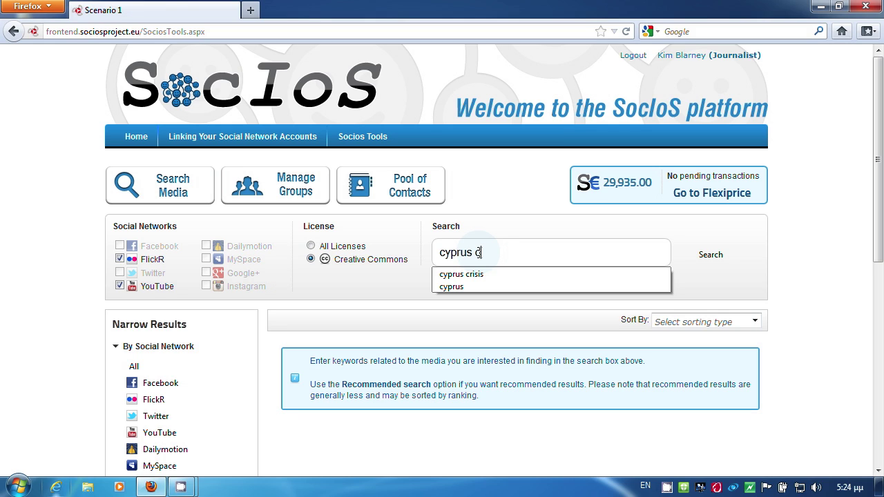
text(risis)
click(710, 255)
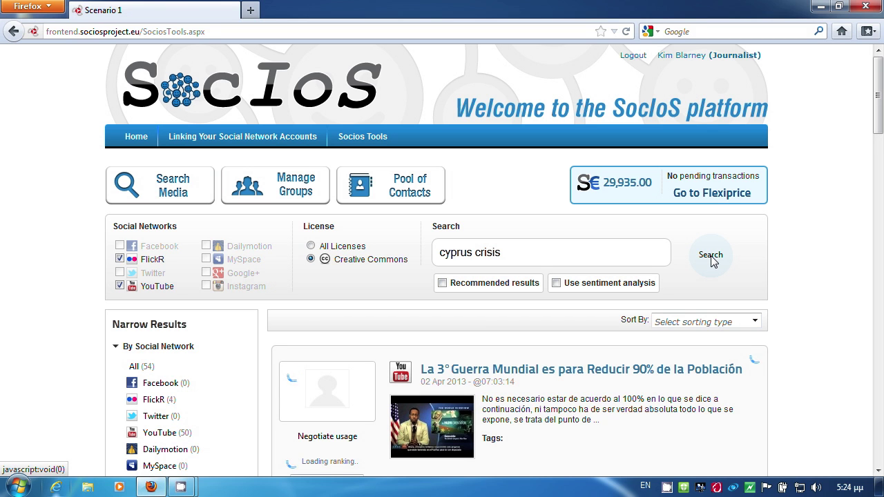
Step: Preview the 'Cyprus Template is Global' YouTube video, then close it
scroll(536, 329, down, 6)
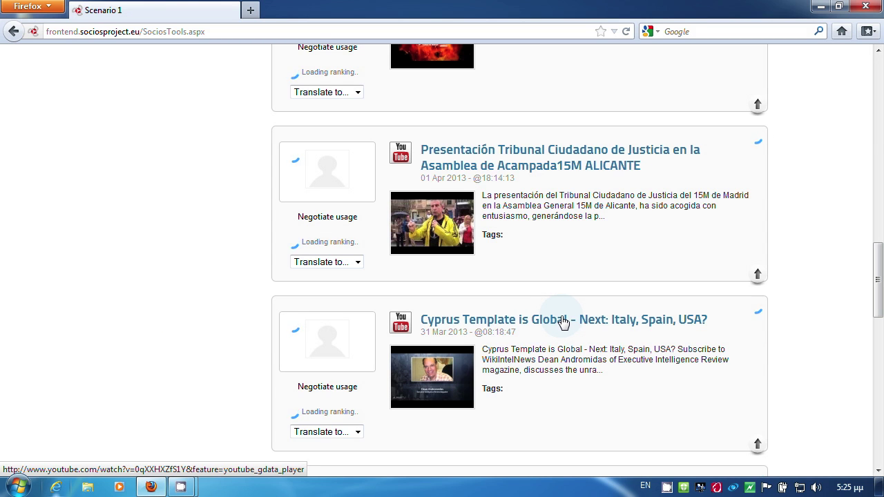
click(562, 319)
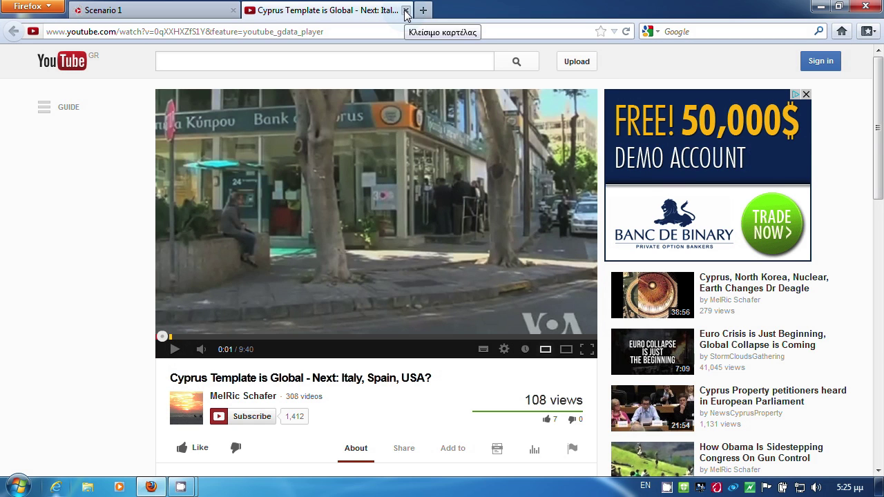
click(406, 10)
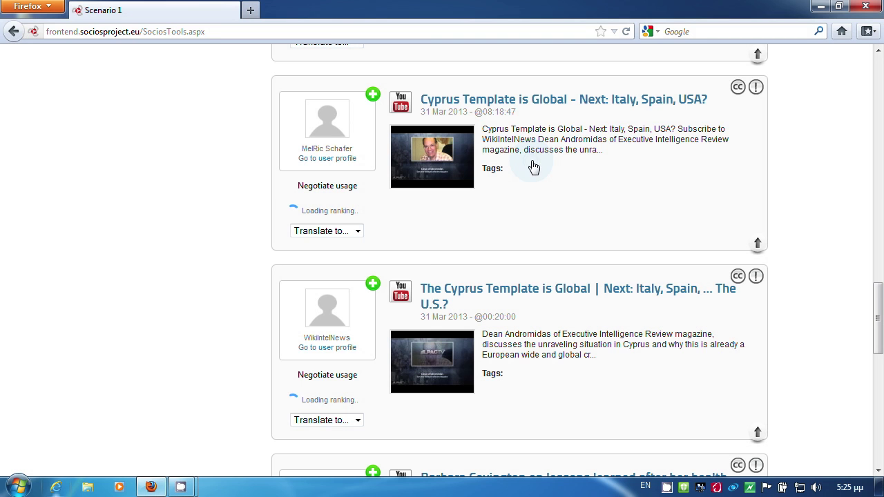
Step: Add 'The Cyprus Template is Global' video's uploader to the Cyprus Crisis group
click(374, 290)
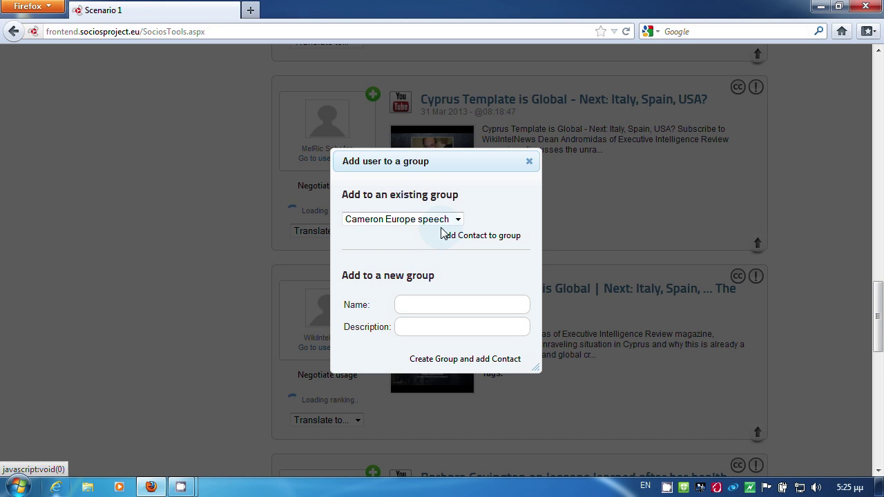
click(456, 219)
click(411, 257)
click(504, 235)
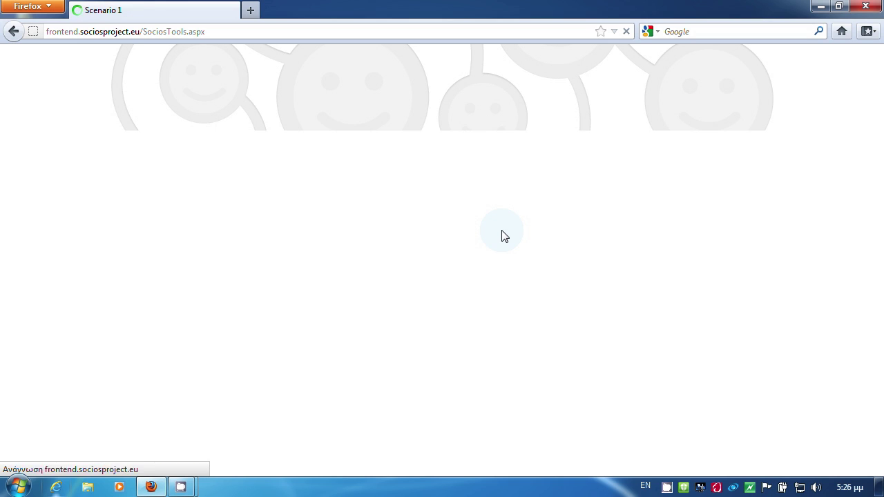
Step: Review the Cyprus Crisis group's five contacts and return to Socios Tools
click(146, 419)
scroll(846, 235, down, 3)
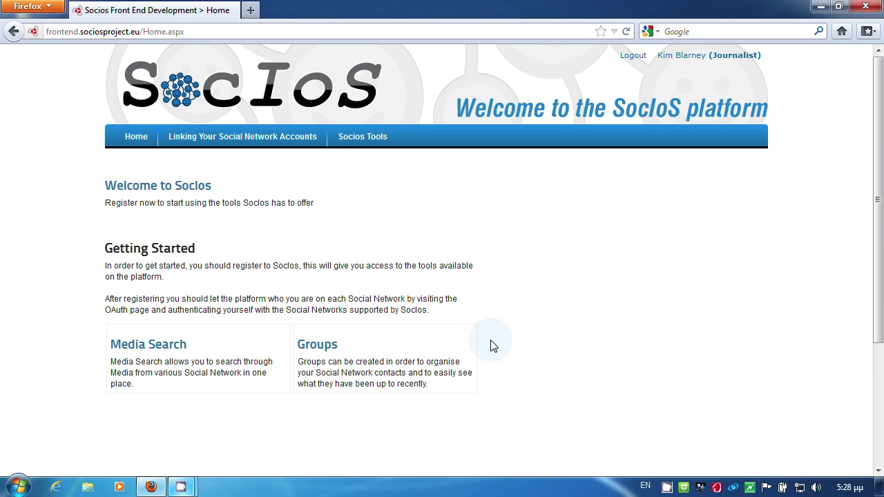
click(367, 146)
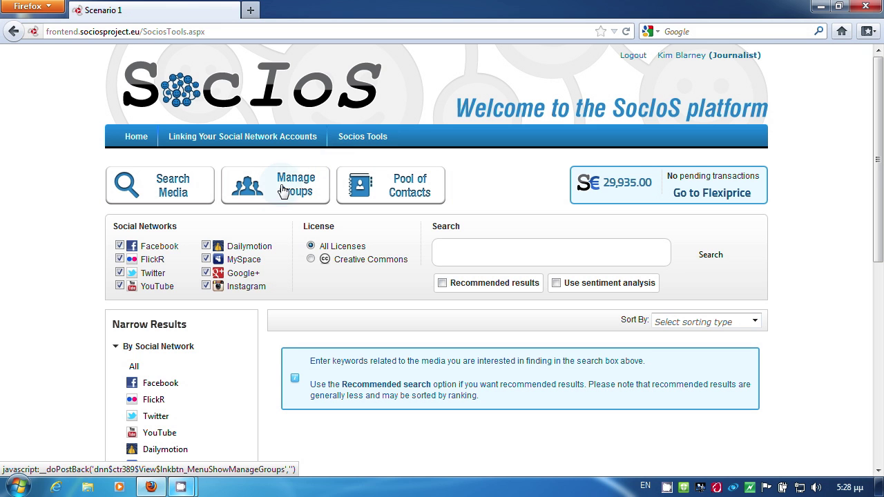
Step: Add FlickR user 'cyprus' as a contact in the Cyprus Crisis group
click(274, 194)
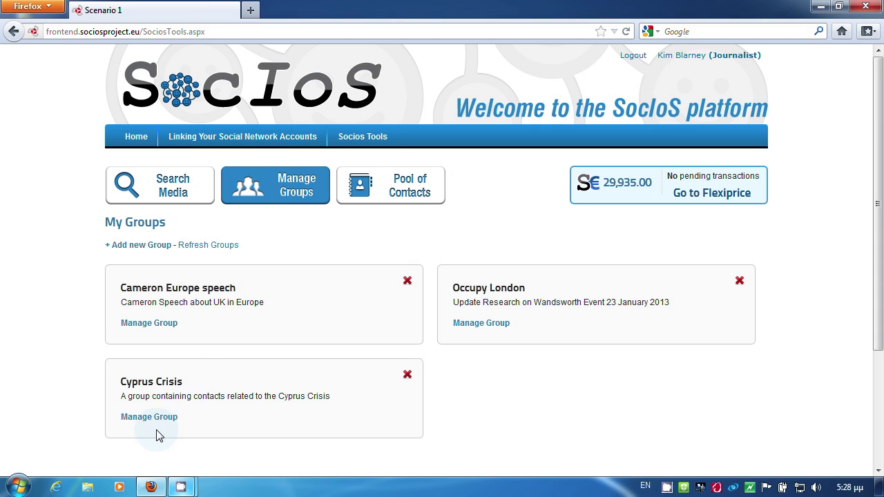
click(154, 419)
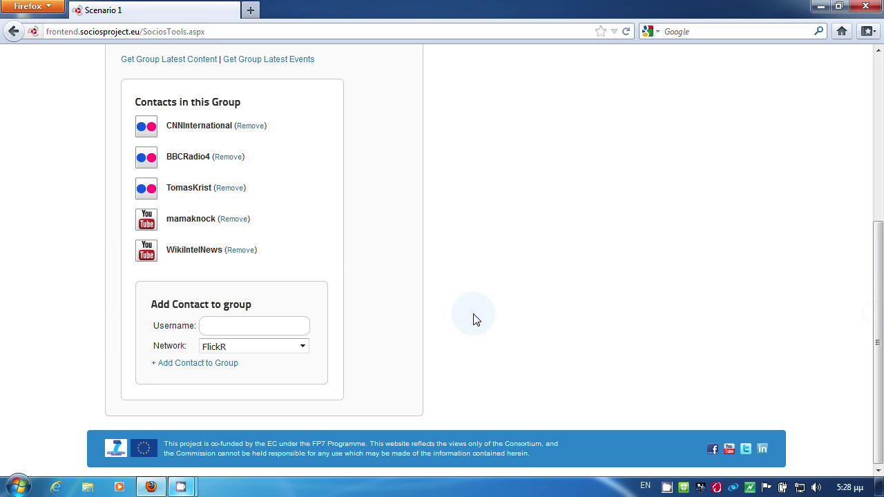
click(298, 346)
click(249, 356)
click(250, 327)
text(c)
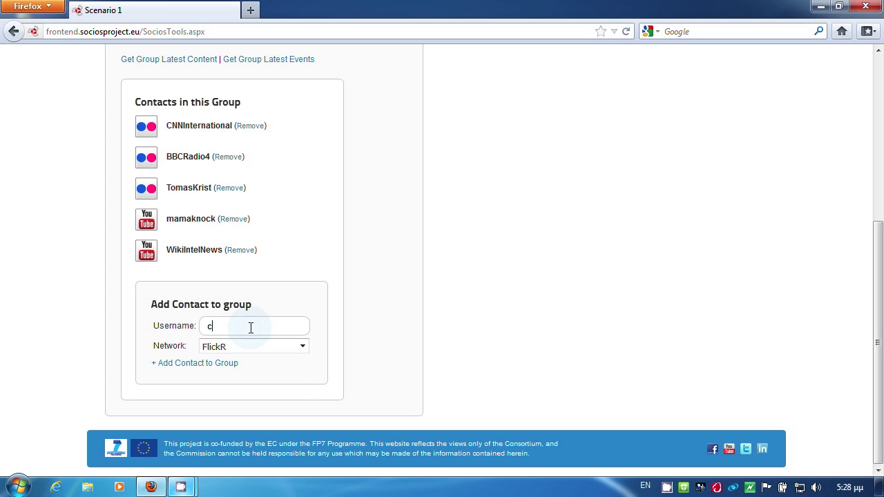
text(yprus)
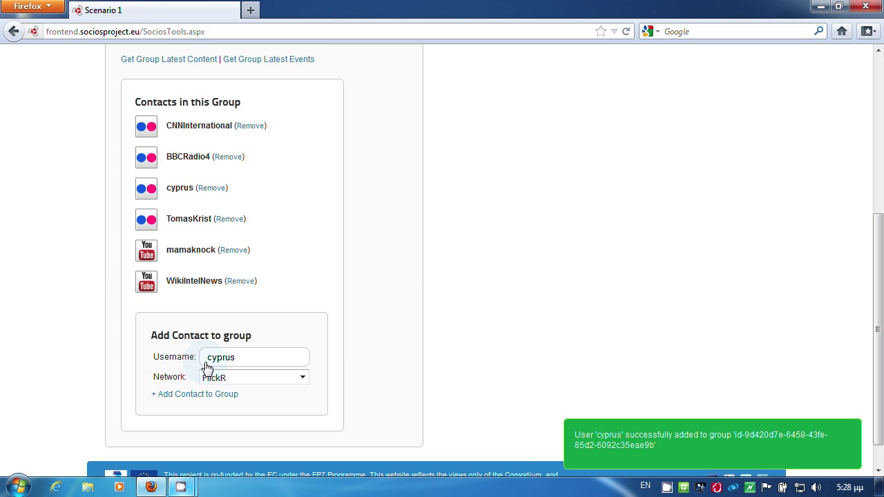
drag(878, 266, 877, 155)
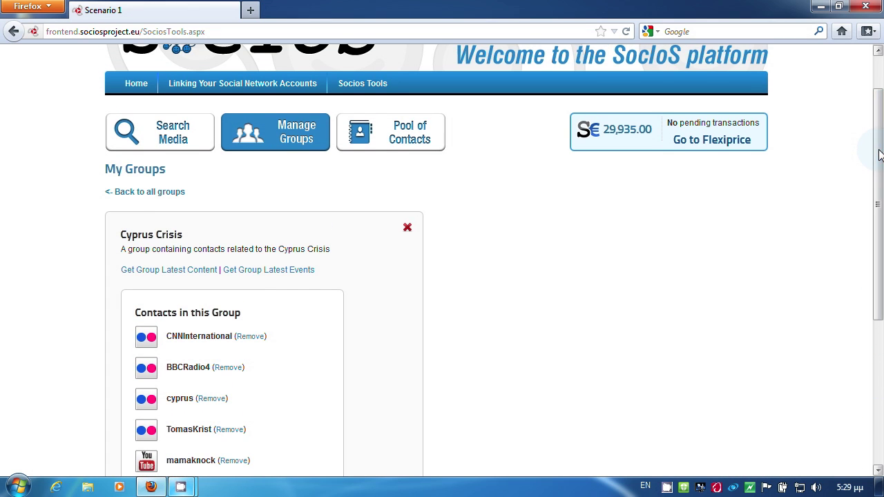
Step: Show Cyprus Crisis's latest group content filtered to WikiIntelNews, then return to My Groups
click(185, 271)
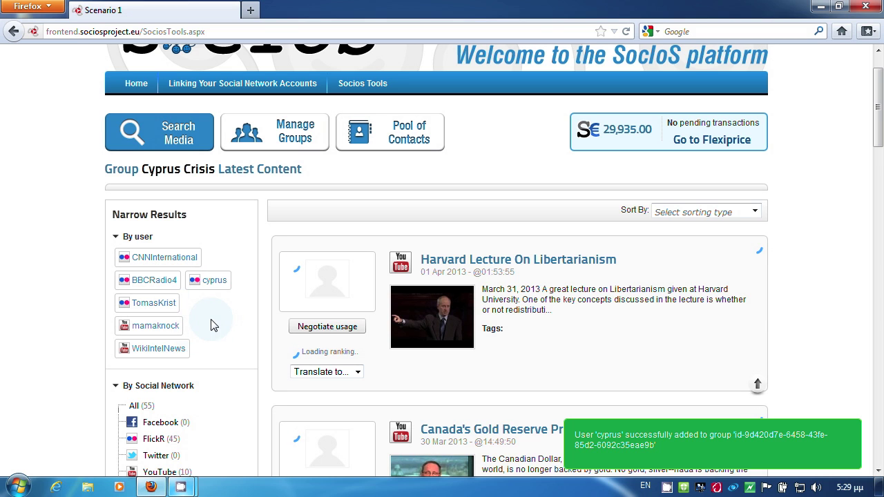
click(221, 292)
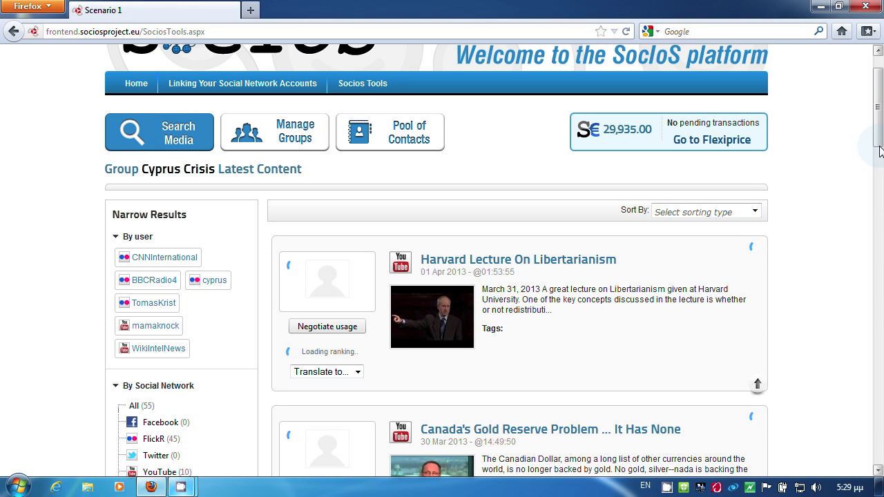
scroll(483, 207, down, 4)
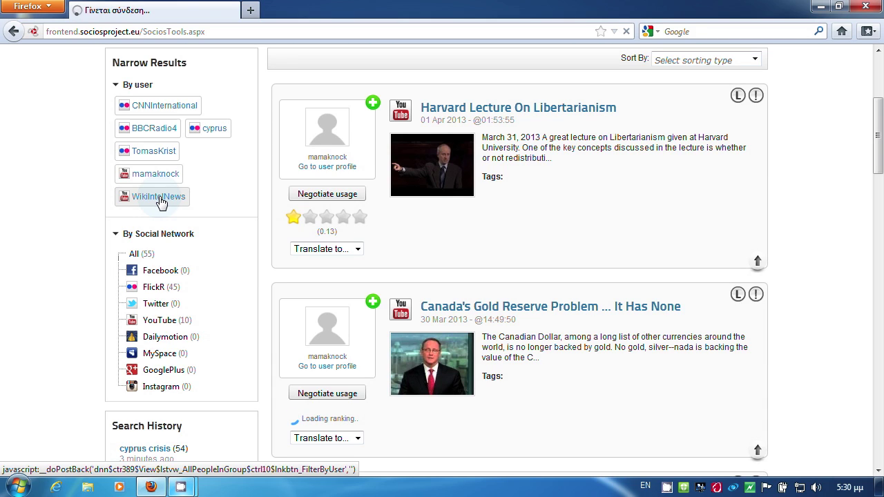
click(159, 198)
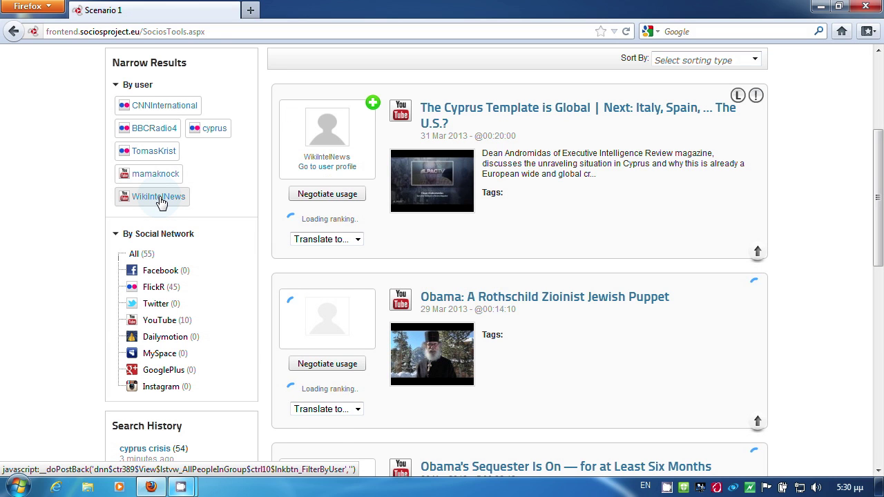
scroll(158, 200, up, 3)
click(276, 160)
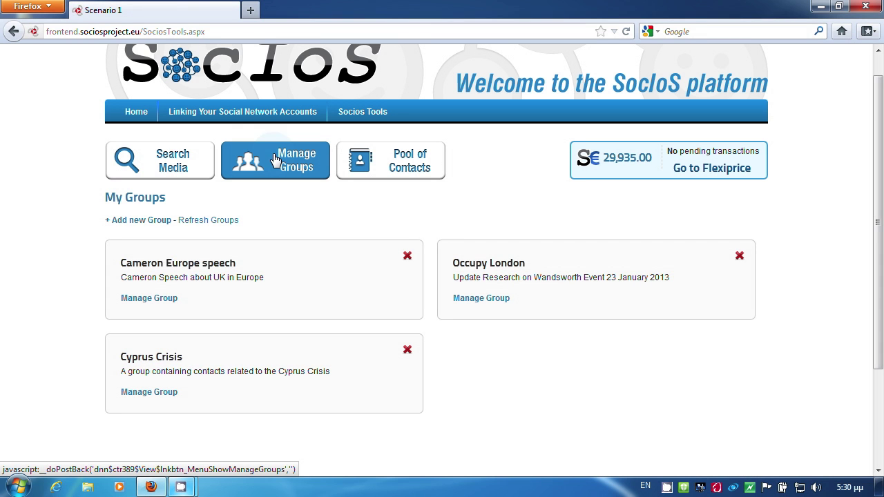
Step: Review the Cyprus Crisis group's Latest Highlights events
click(154, 399)
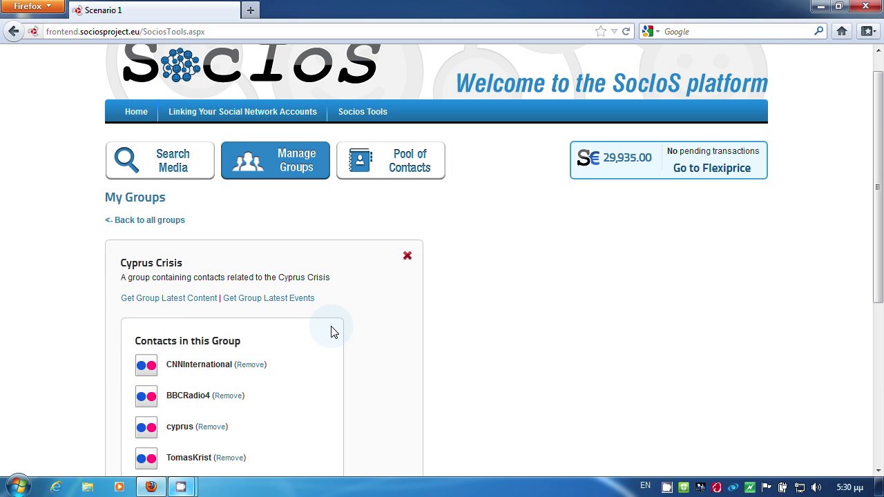
drag(879, 156, 880, 208)
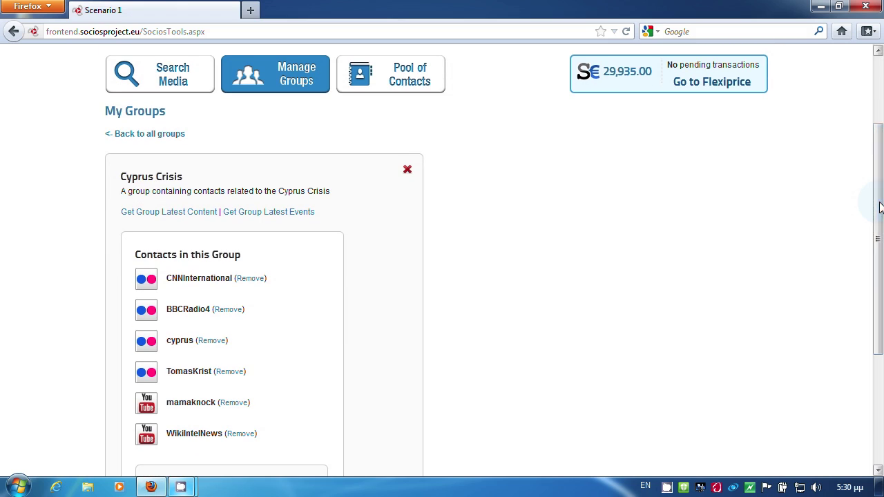
click(264, 214)
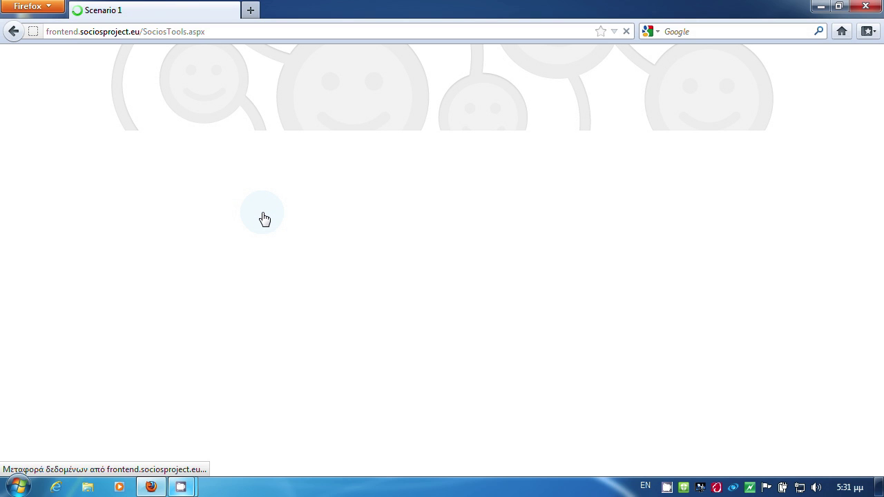
drag(879, 124, 879, 137)
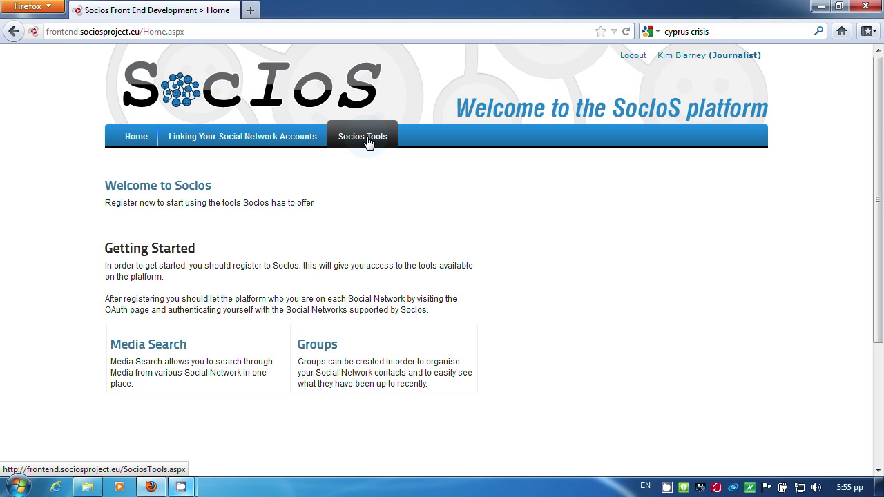
Step: Start a new group from Socios Tools' Manage Groups page
click(368, 142)
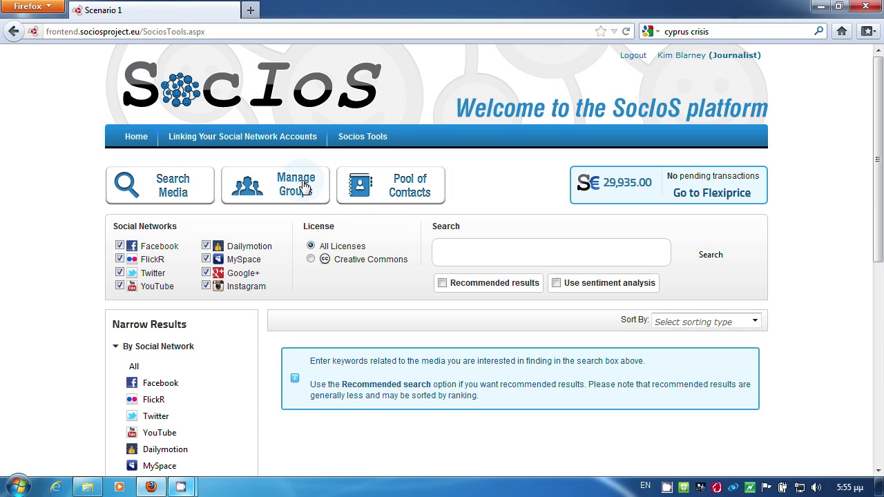
click(300, 191)
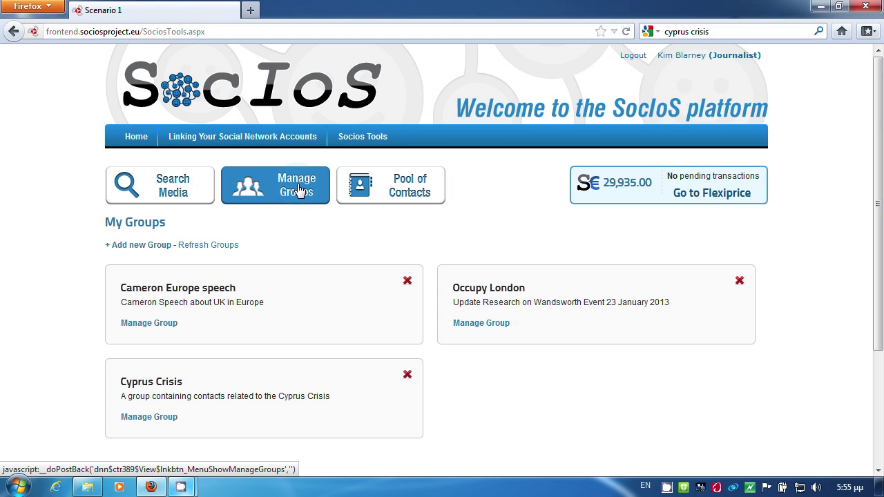
click(139, 248)
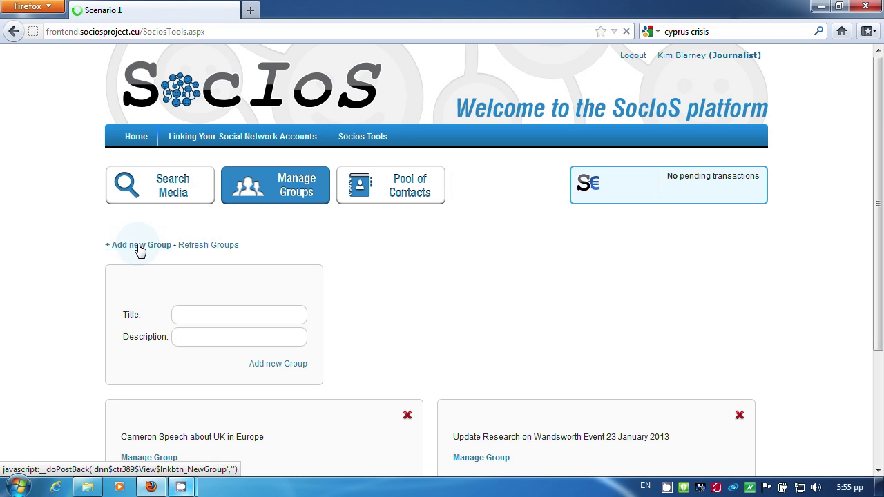
Step: Create 'Negotiation Group' for contacts with items of interest and open its page
click(232, 316)
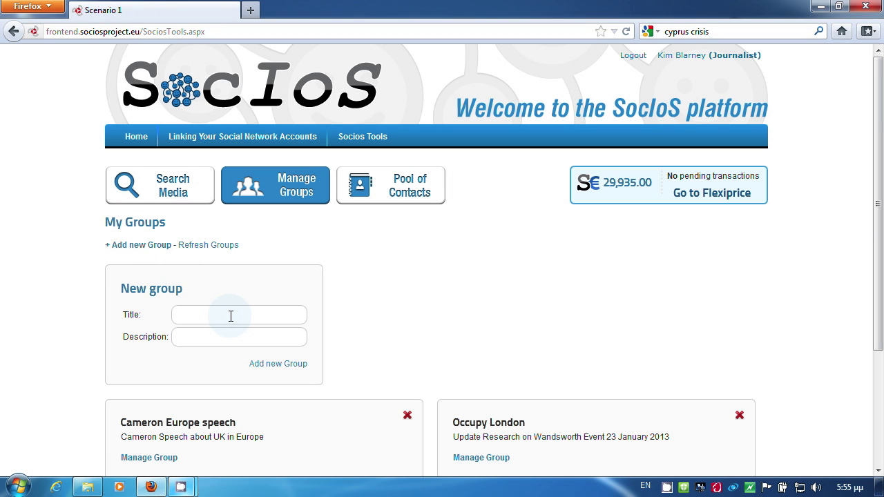
text(Negot)
key(Down)
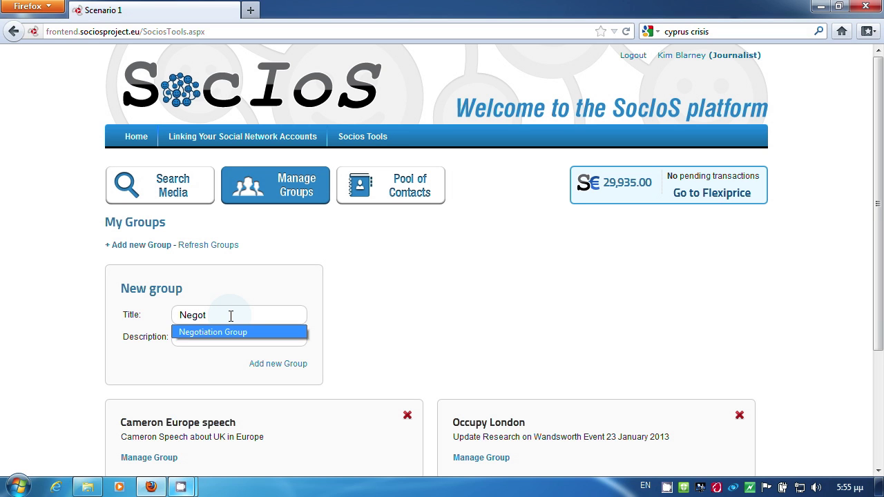
key(Return)
click(226, 337)
click(226, 351)
click(296, 367)
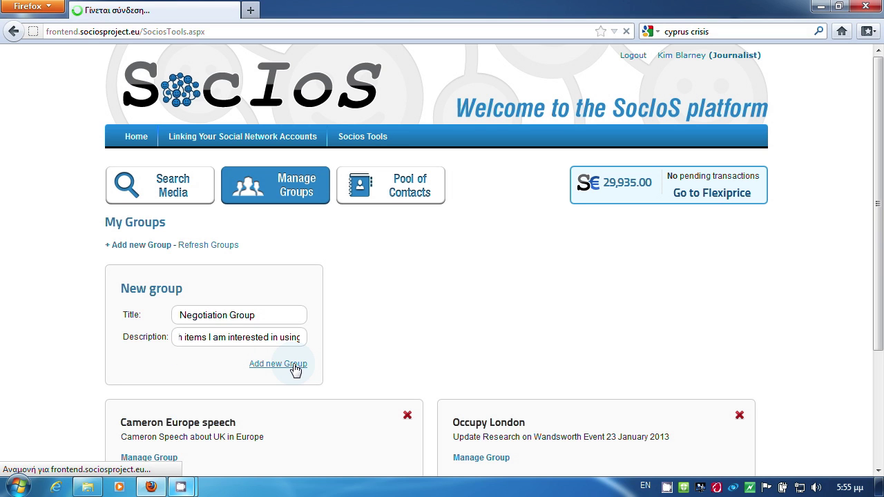
click(482, 419)
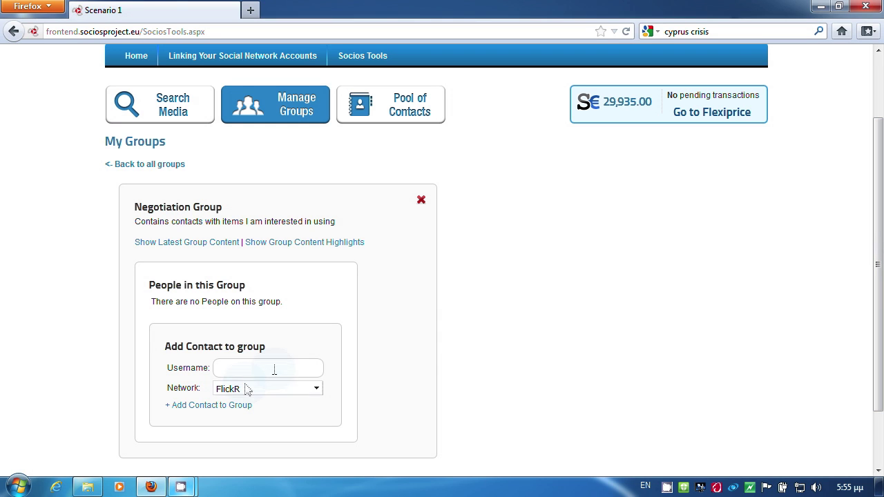
click(254, 373)
text(athamanio)
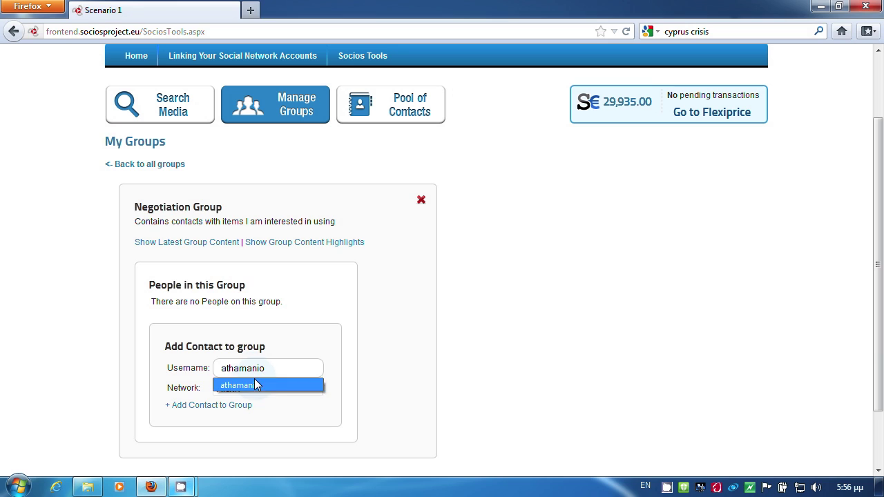
click(255, 385)
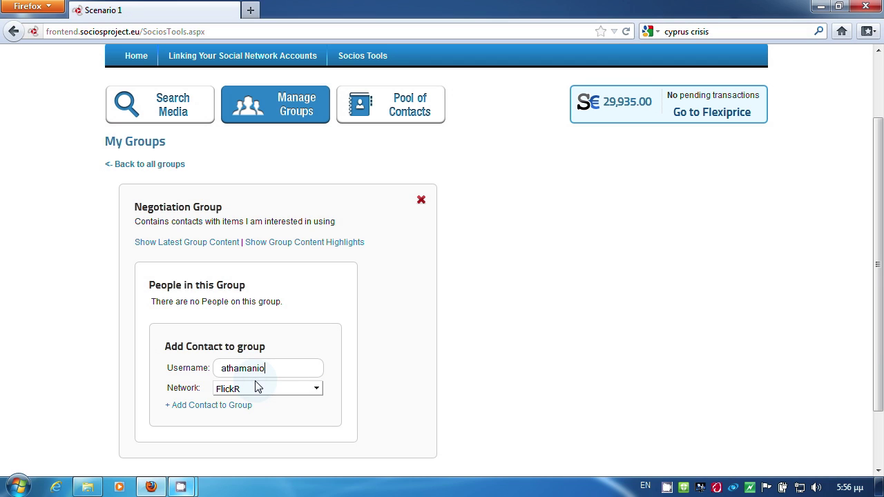
click(210, 406)
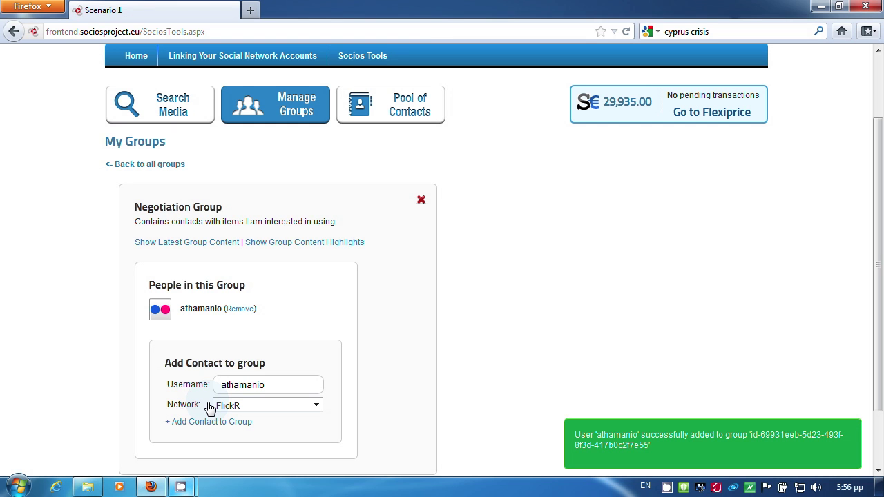
click(180, 246)
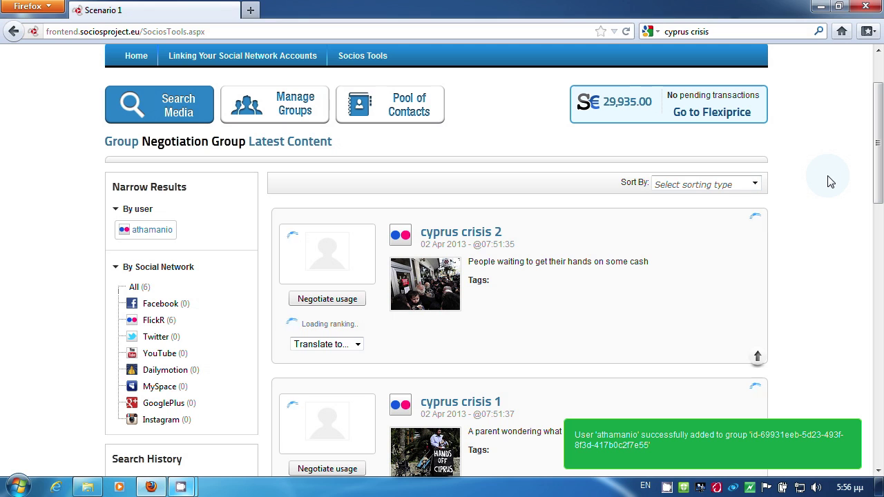
Step: View the 'cyprus crisis 2' photo on Flickr, then negotiate its usage in FlexiPrice
click(476, 233)
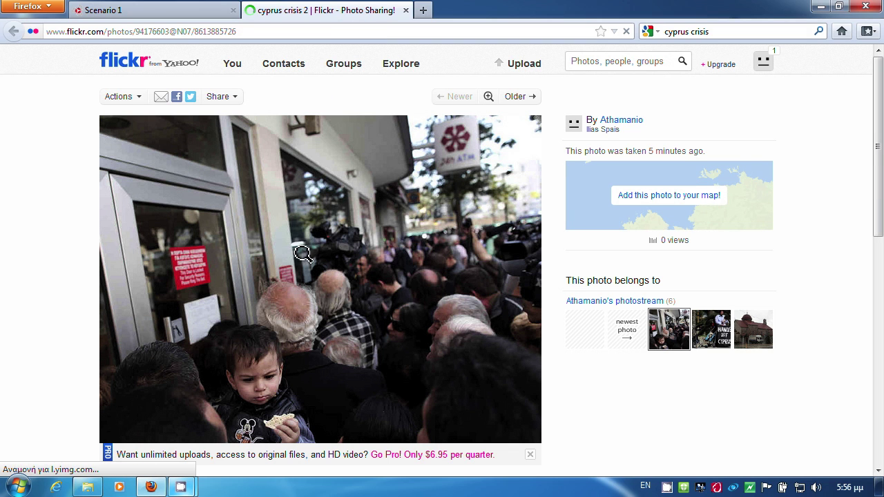
click(152, 10)
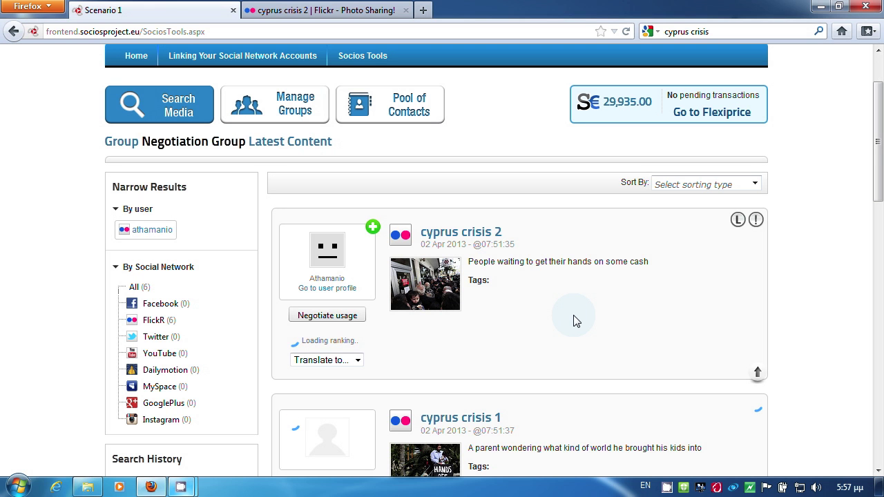
click(336, 318)
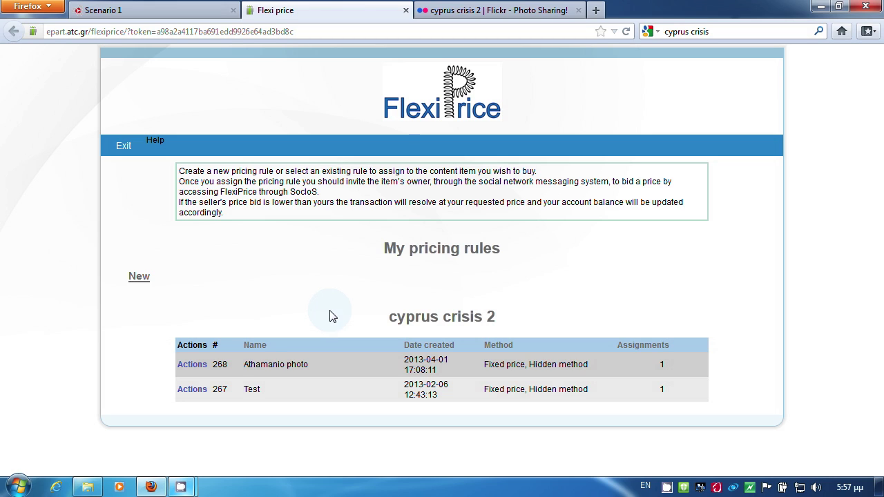
Step: Create a new pricing rule named 'Cyprus' and add a message to the bidder
click(137, 282)
click(283, 180)
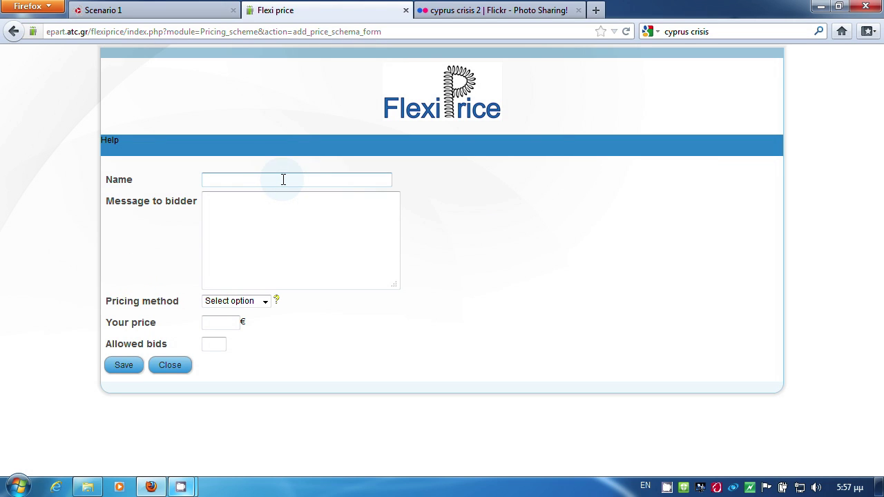
text(Cyprus crisis photo usage)
click(297, 218)
text(Hi,)
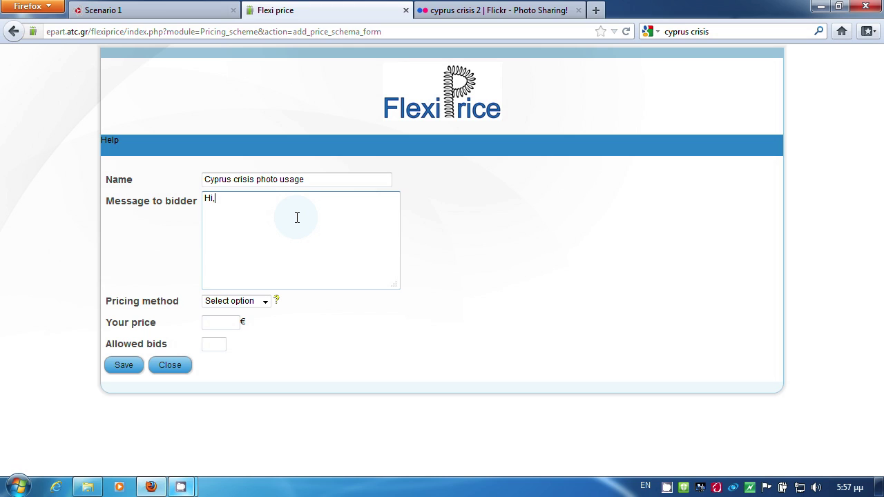
text(I would like to use one of your flickr photos in)
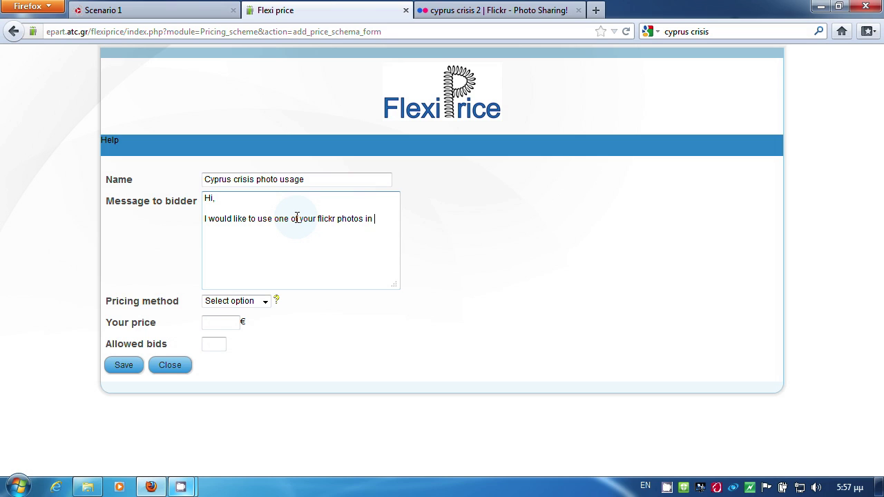
text(sonal project of mine.)
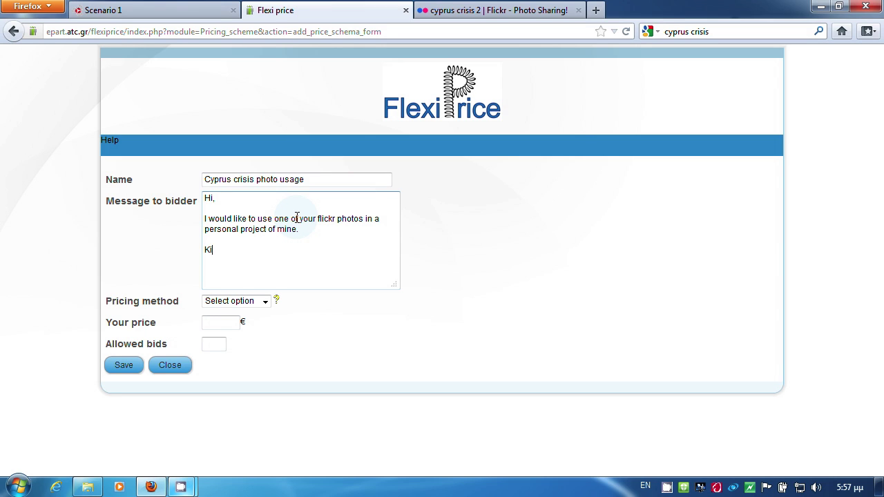
Step: Make it a fixed-price rule at 40 € with 3 allowed bids and save it
click(269, 301)
click(252, 324)
click(234, 321)
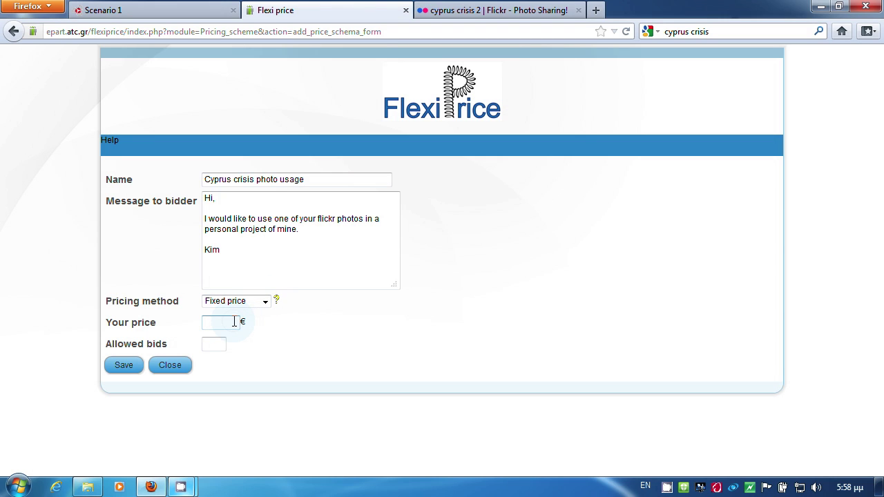
click(216, 344)
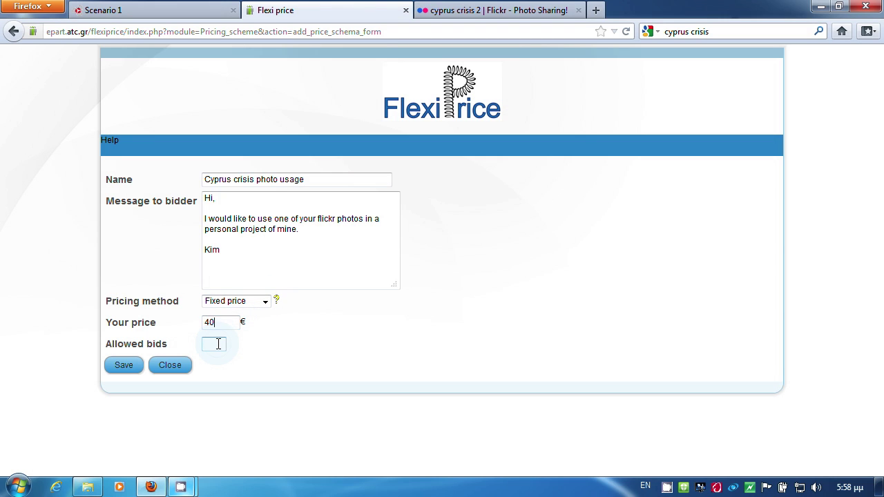
click(121, 365)
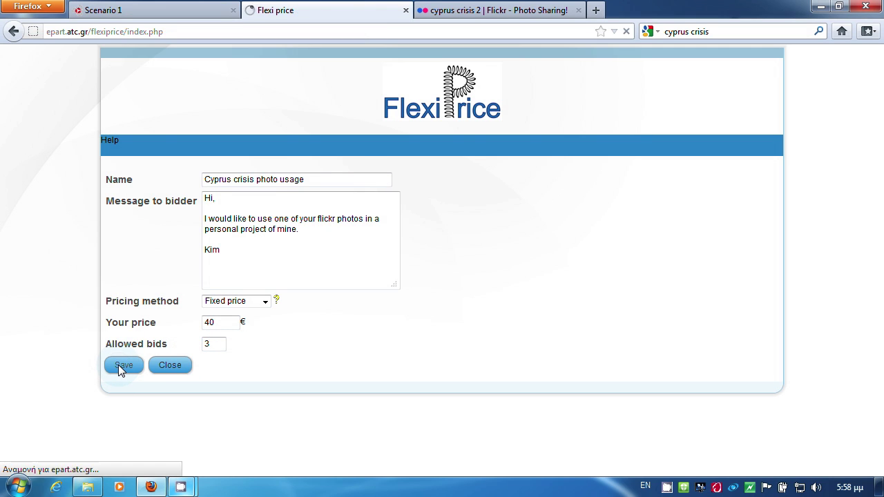
Step: Set the rule's expiration date to 2013-04-12 and save
click(429, 162)
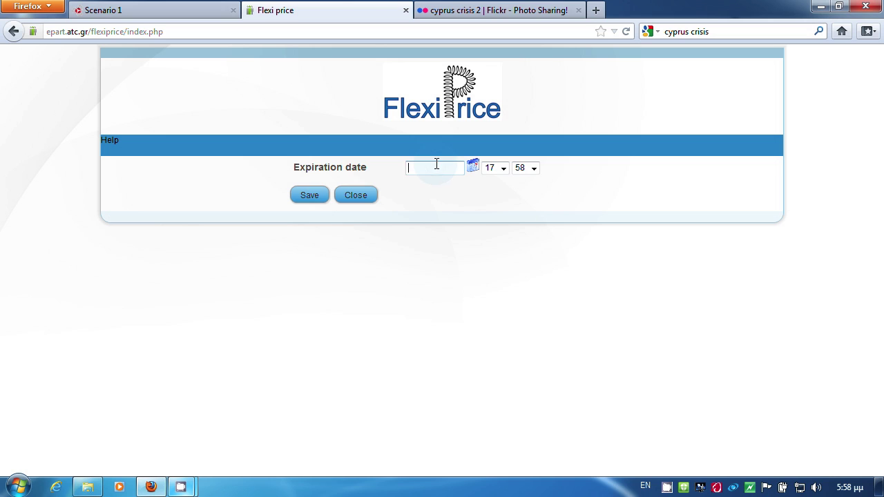
click(535, 249)
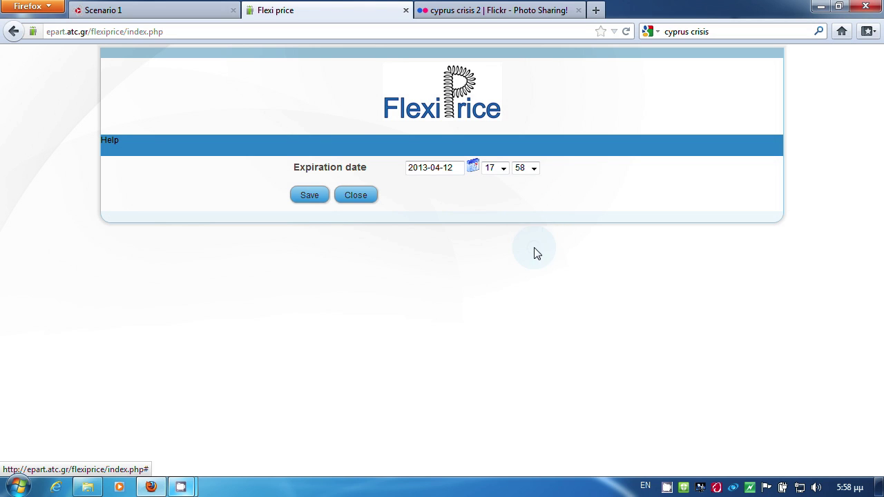
click(310, 195)
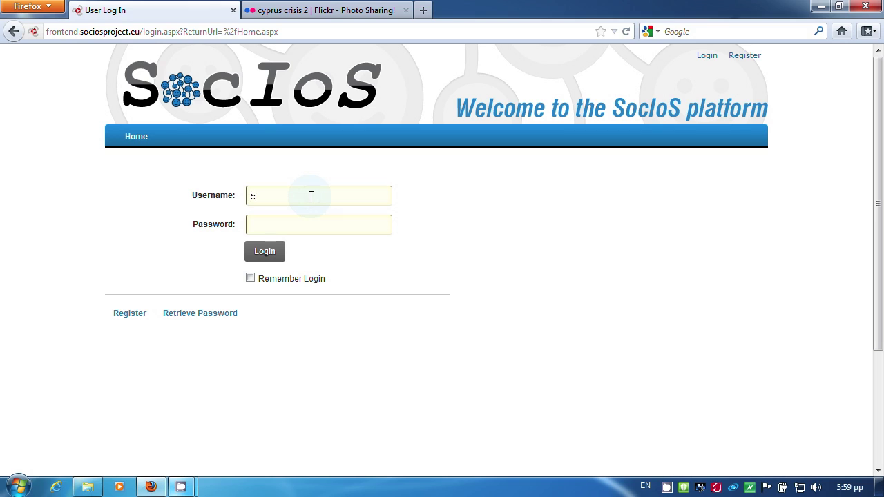
Step: Log in to SocIoS as the seller with the account username and password
text(ais)
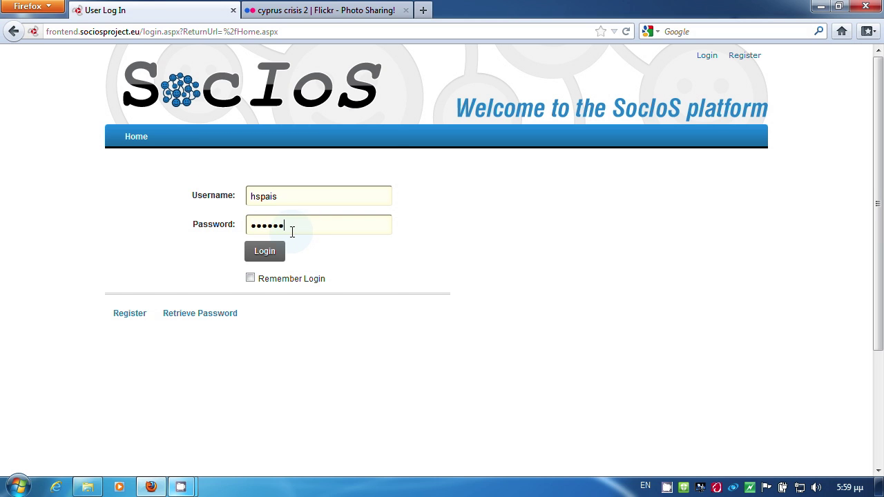
click(366, 132)
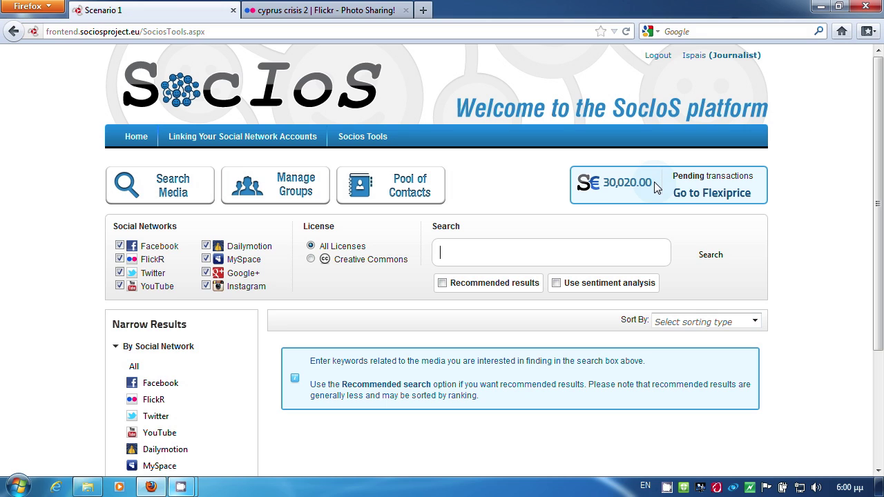
Step: Go to the seller's FlexiPrice Price bids list and choose Bid on the cyprus crisis 2 request
click(719, 197)
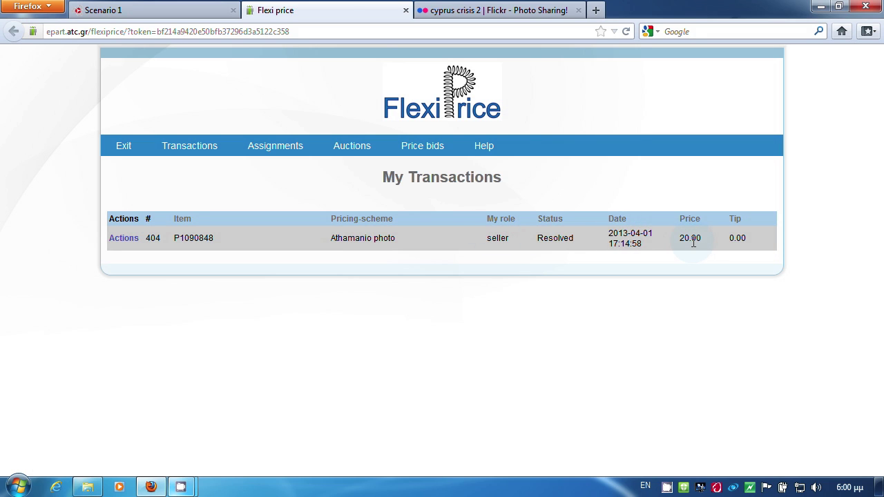
click(427, 154)
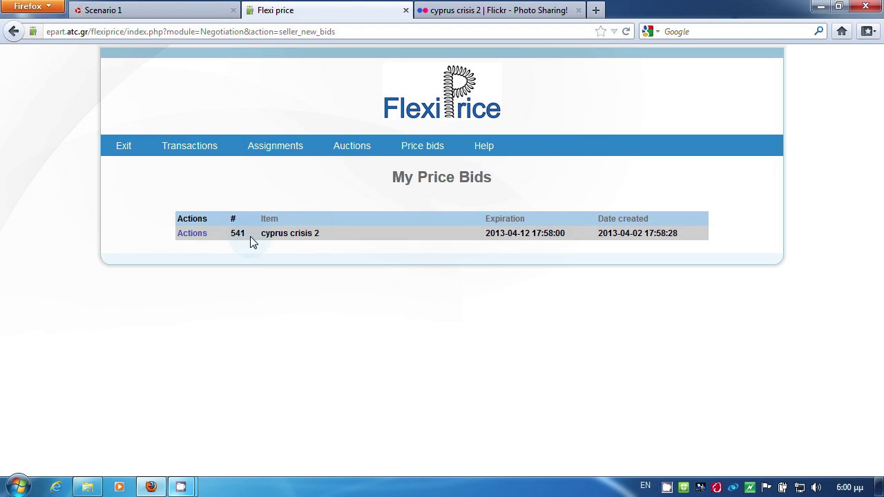
click(200, 239)
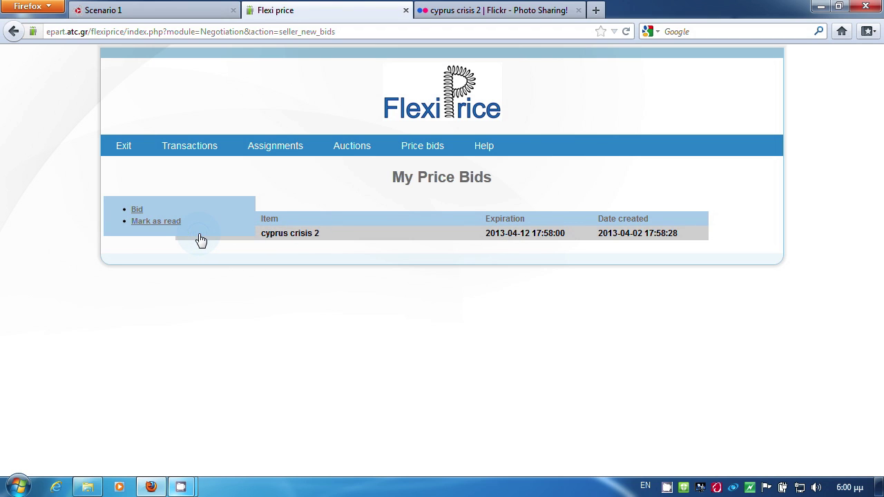
click(138, 213)
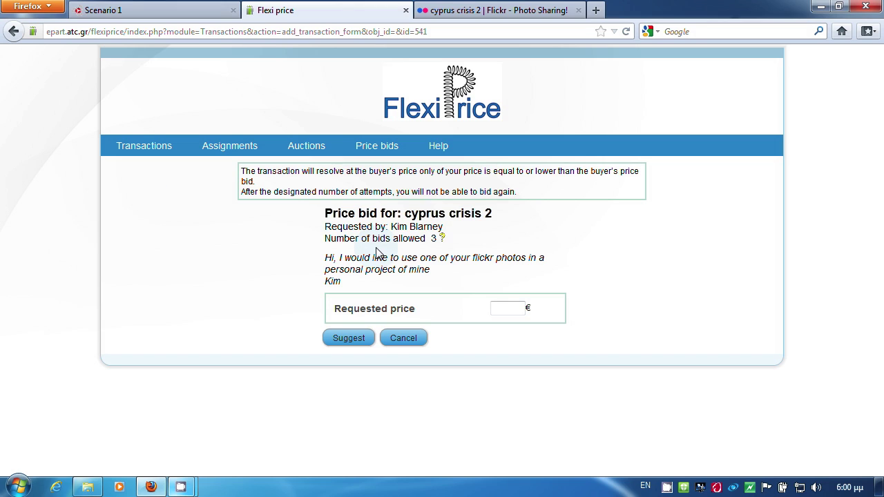
Step: Suggest a 50 € price and dismiss the price-too-high warning
click(511, 305)
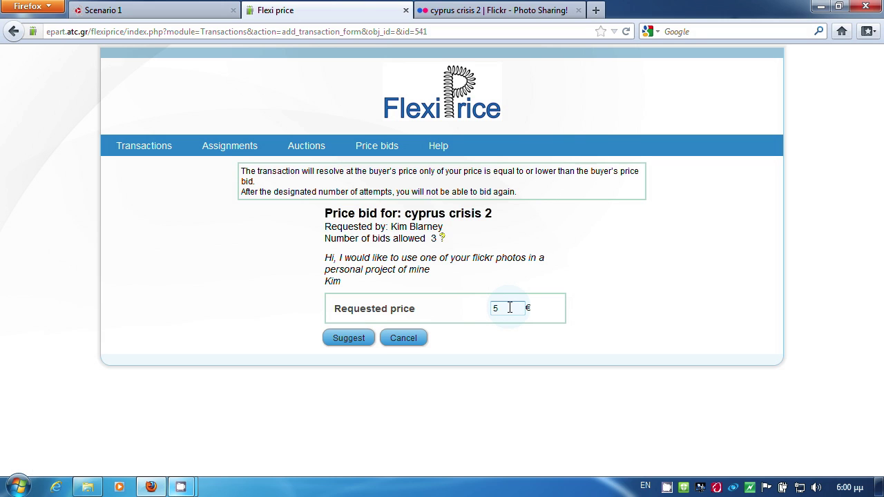
click(360, 338)
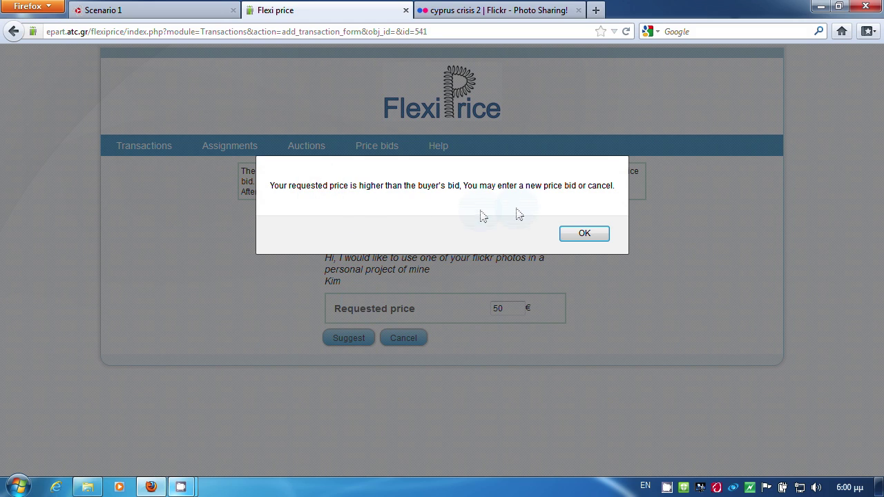
click(586, 233)
Step: Lower the bid to 25 €, confirm the transfer, and review transactions before returning to SocIoS
double_click(492, 308)
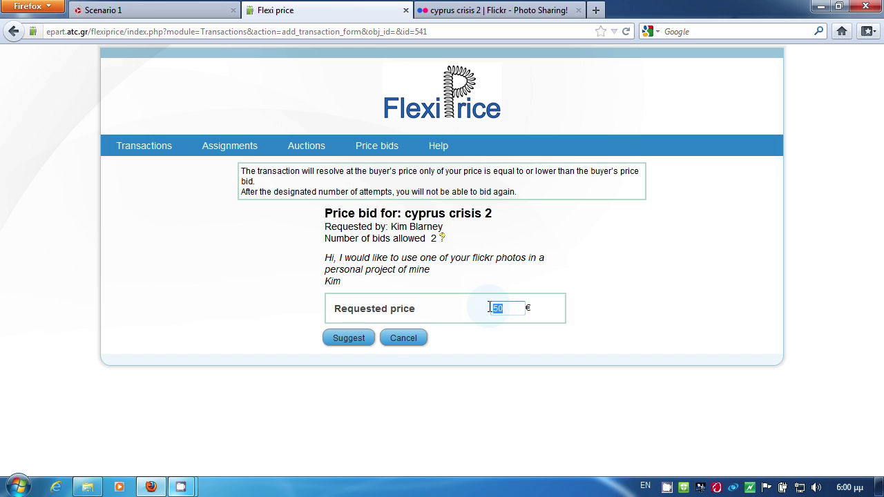
text(25)
click(356, 337)
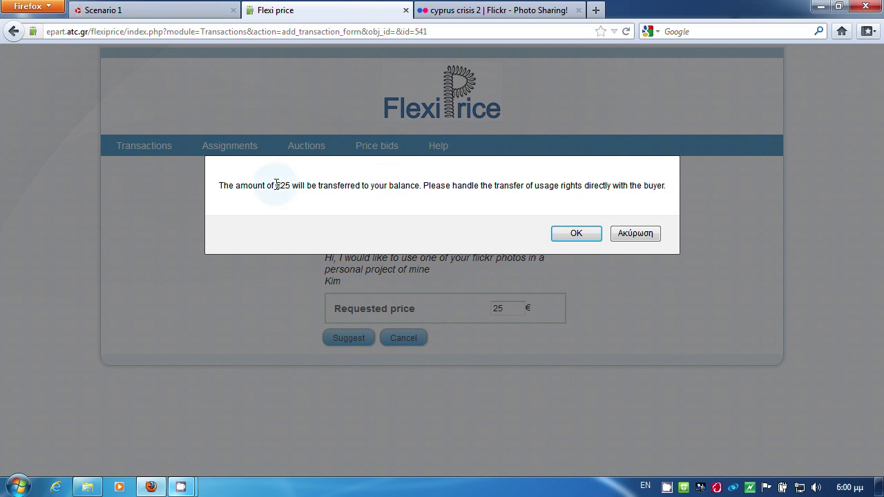
click(577, 234)
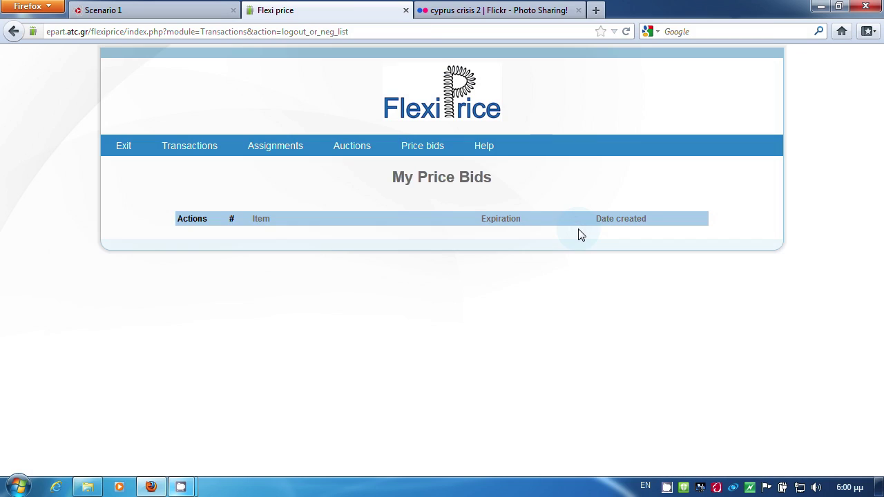
click(200, 148)
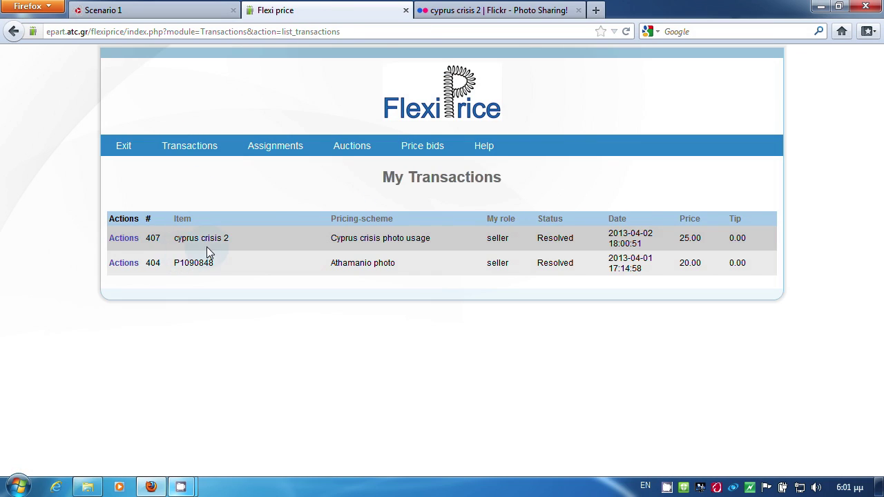
key(ctrl+Page_Up)
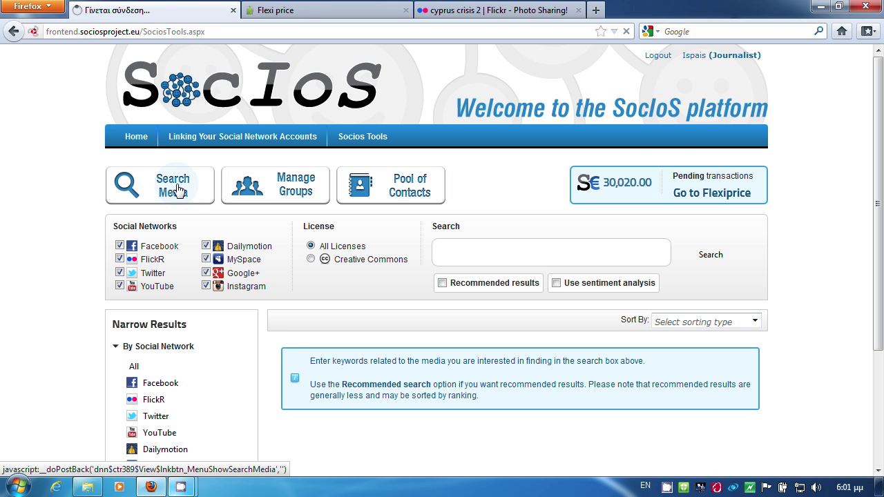